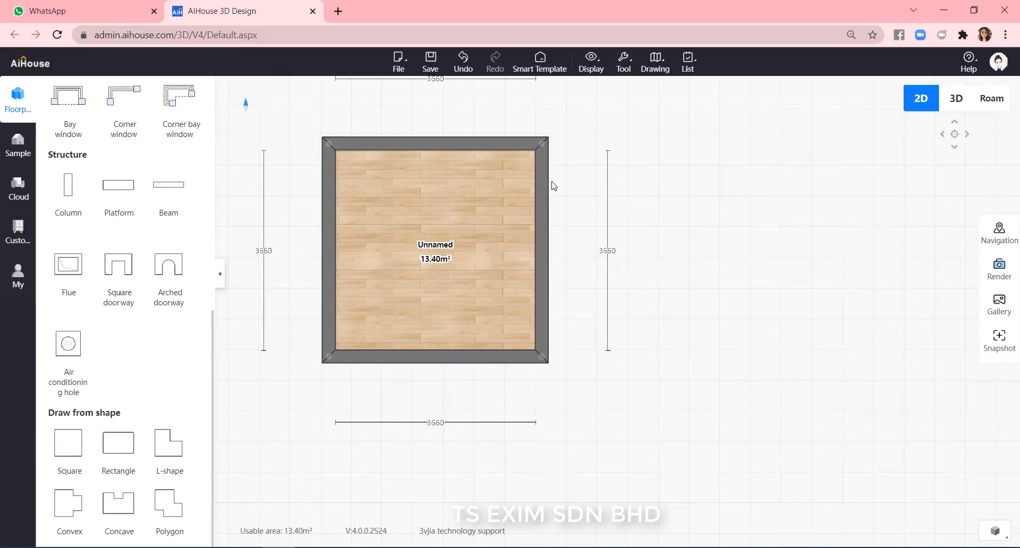
Step: Resize the unnamed room to 3000 wide by 3600 deep using the right and bottom walls
left_click(543, 188)
left_click(437, 157)
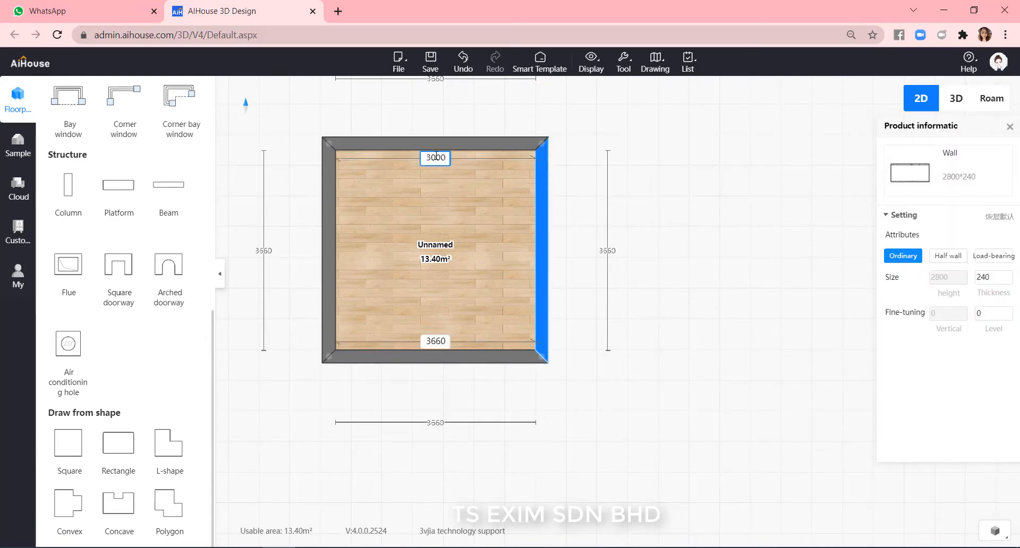
key("Return")
left_click(475, 355)
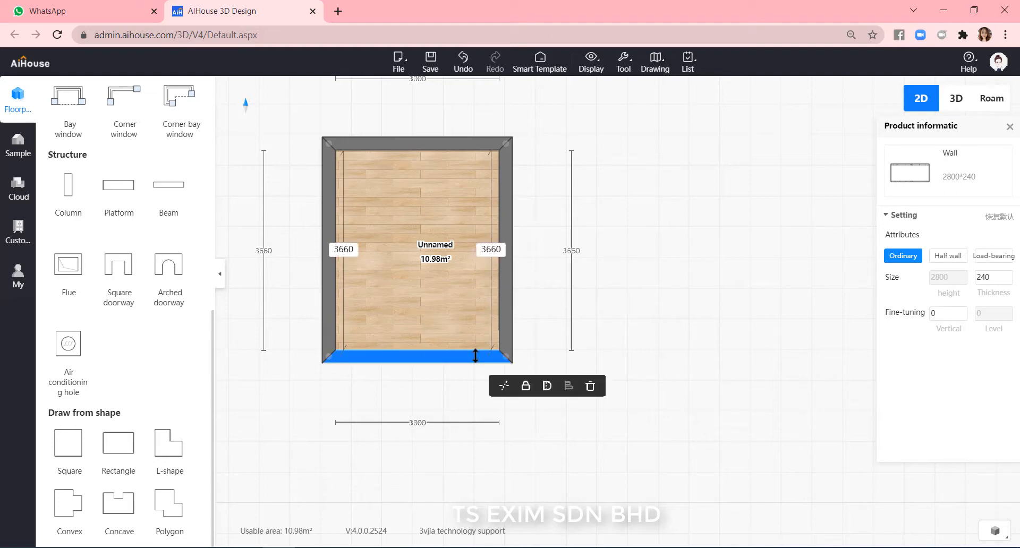
left_click(503, 250)
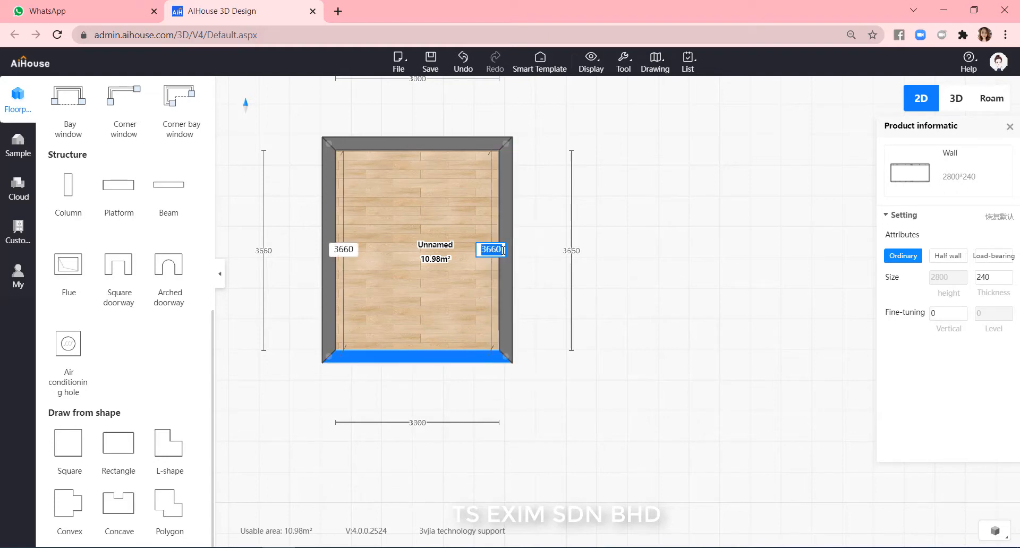
key("Return")
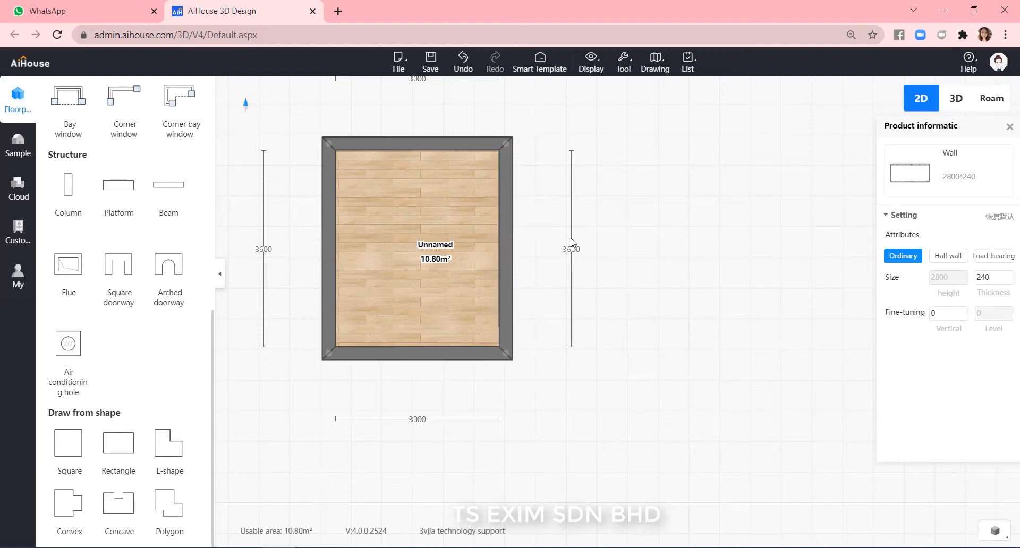
left_click_drag(626, 234, 751, 302)
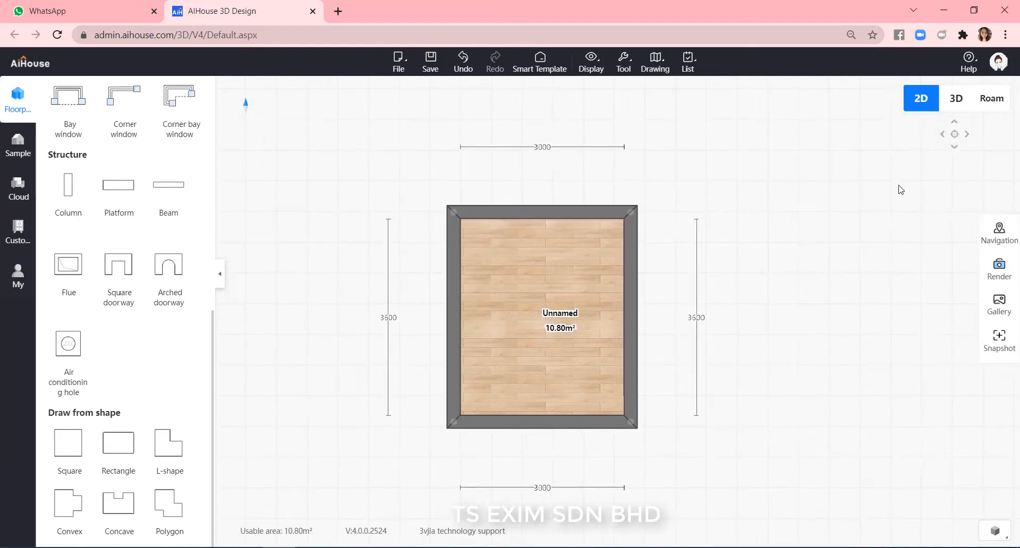
Step: Place the black-framed three-panel sliding door from the public Doors library centred in the room's bottom wall
left_click(957, 99)
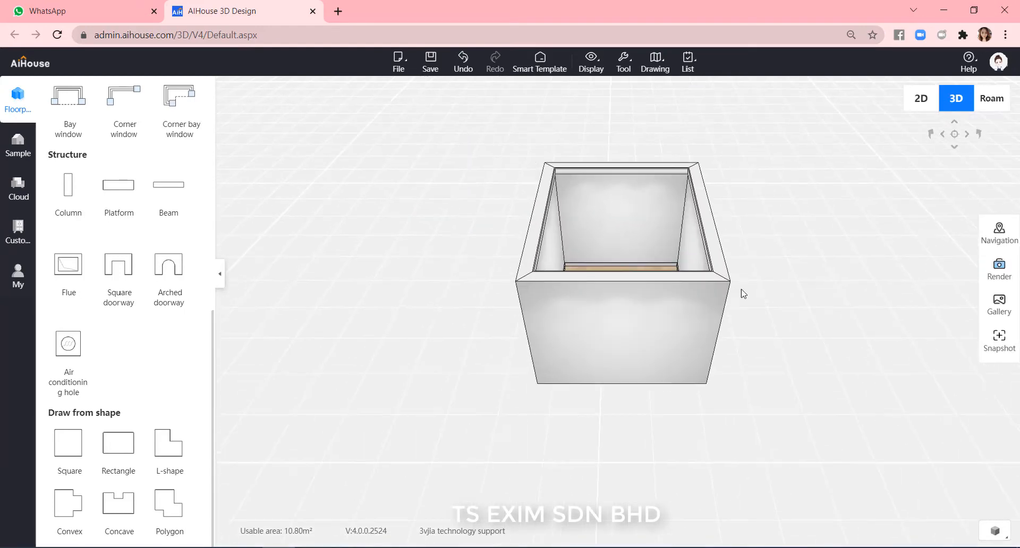
left_click(18, 188)
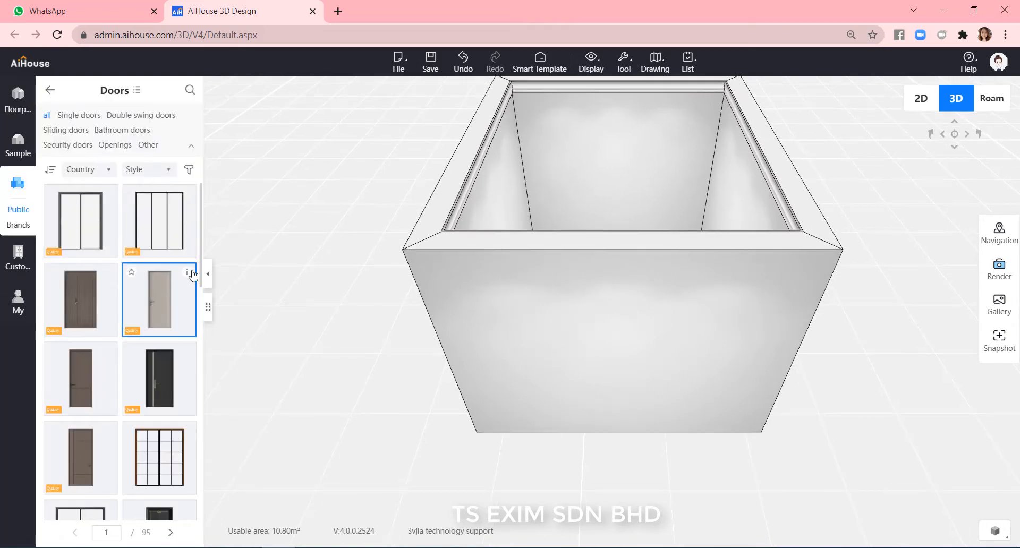
left_click(175, 234)
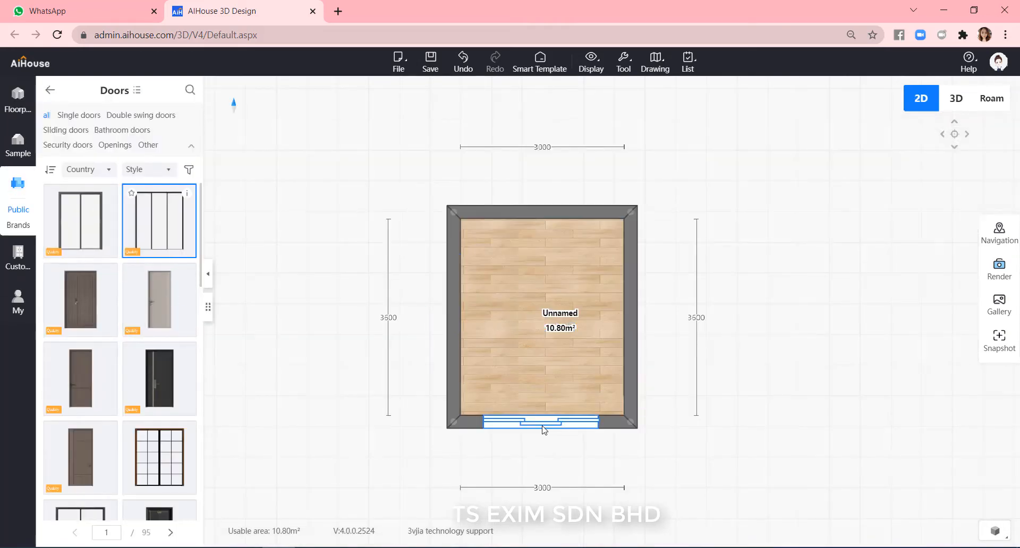
left_click(562, 426)
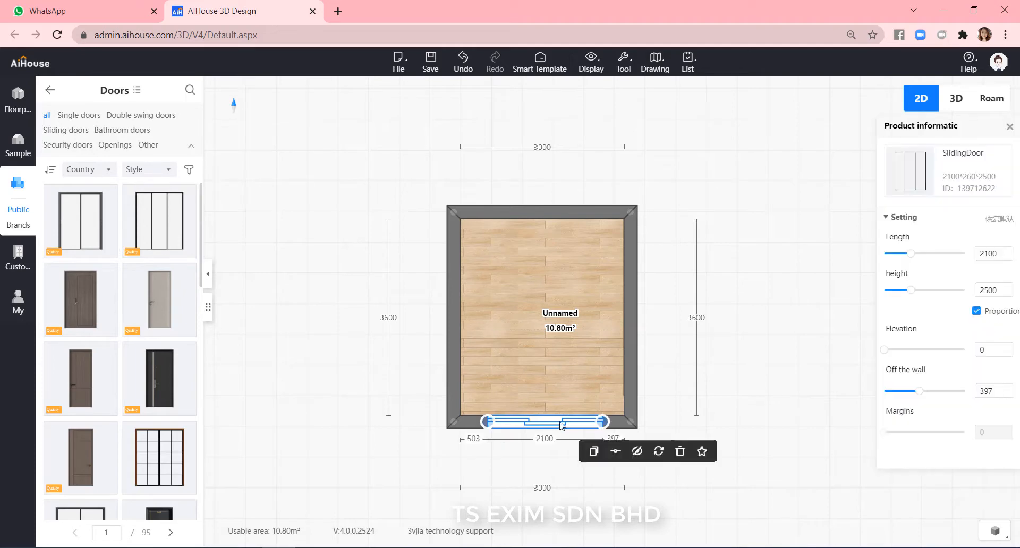
left_click(701, 420)
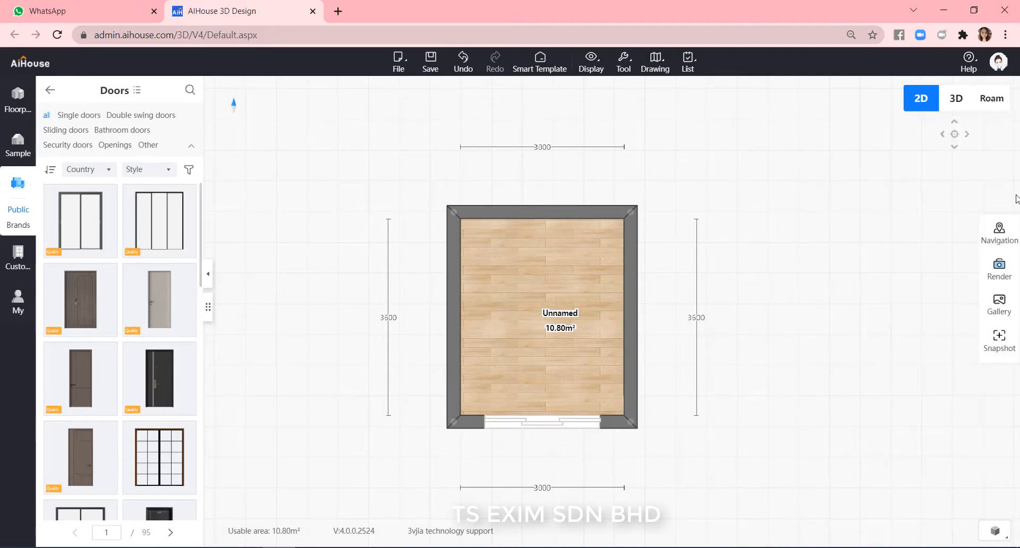
Step: Turn off proportional scaling for the sliding door and set its height to 2100
left_click(578, 433)
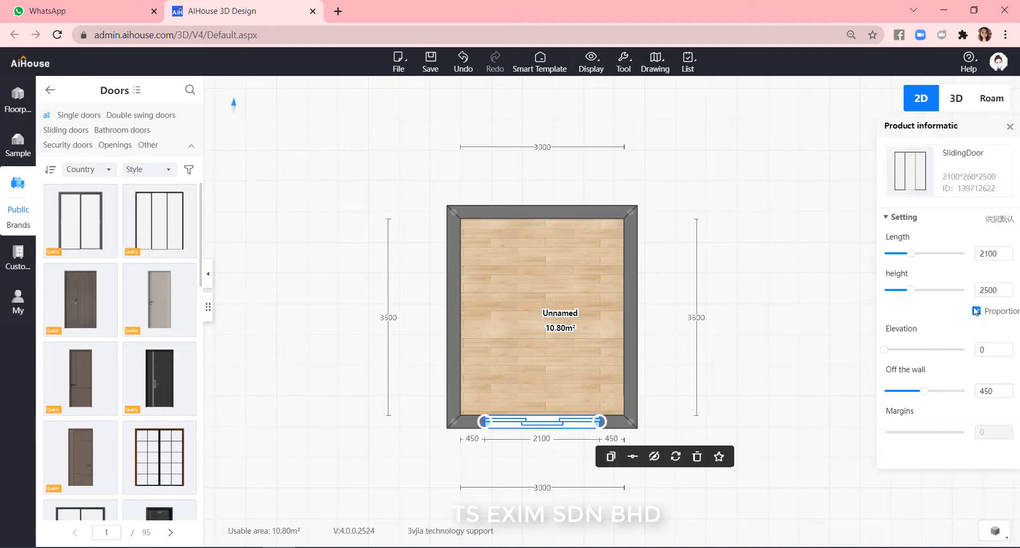
left_click_drag(1001, 290, 978, 304)
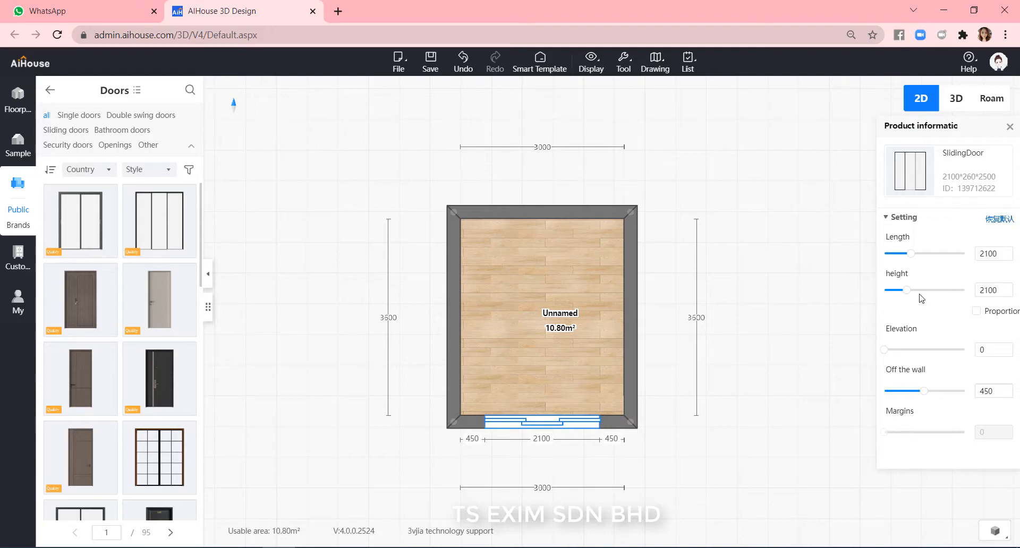
Step: Inspect the room and its sliding door from the outside in the Roam view, from the front and from above
left_click(998, 104)
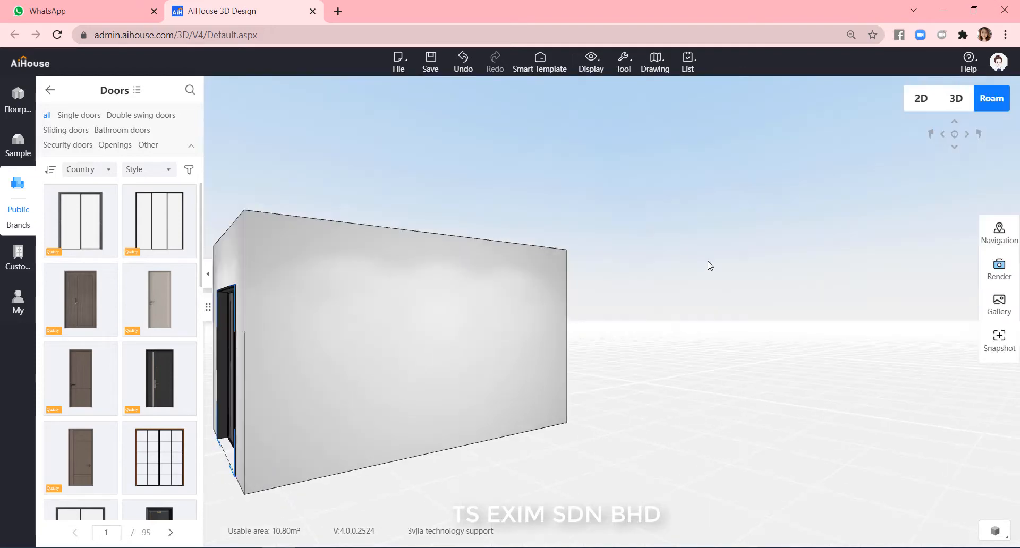
left_click_drag(576, 416, 693, 413)
right_click_drag(555, 400, 865, 335)
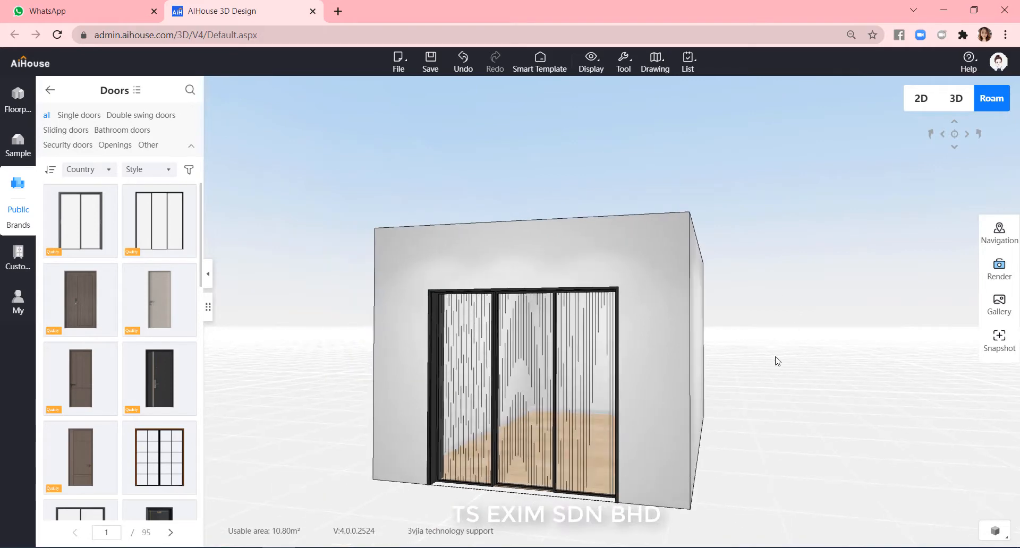
left_click_drag(776, 357, 798, 371)
right_click_drag(798, 371, 870, 350)
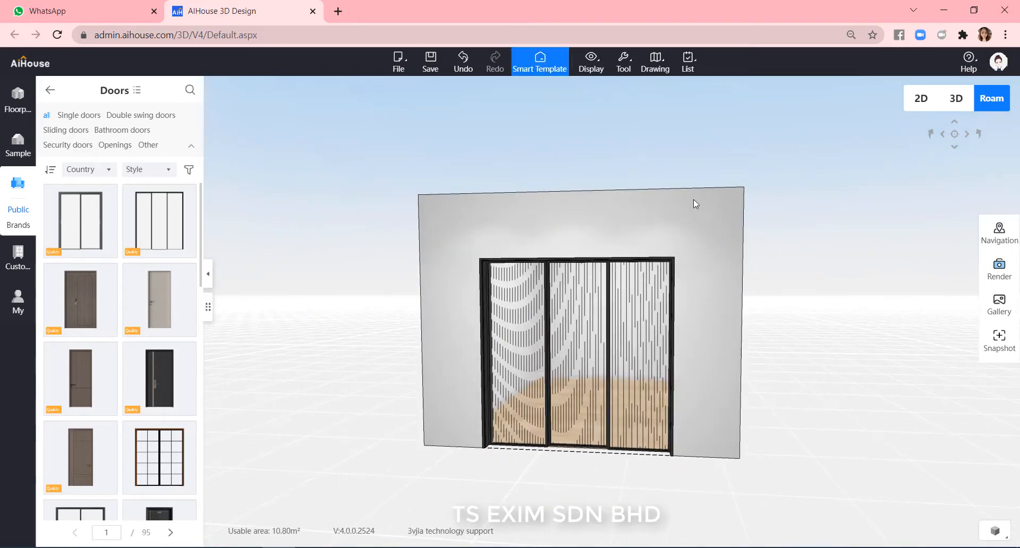
left_click(18, 101)
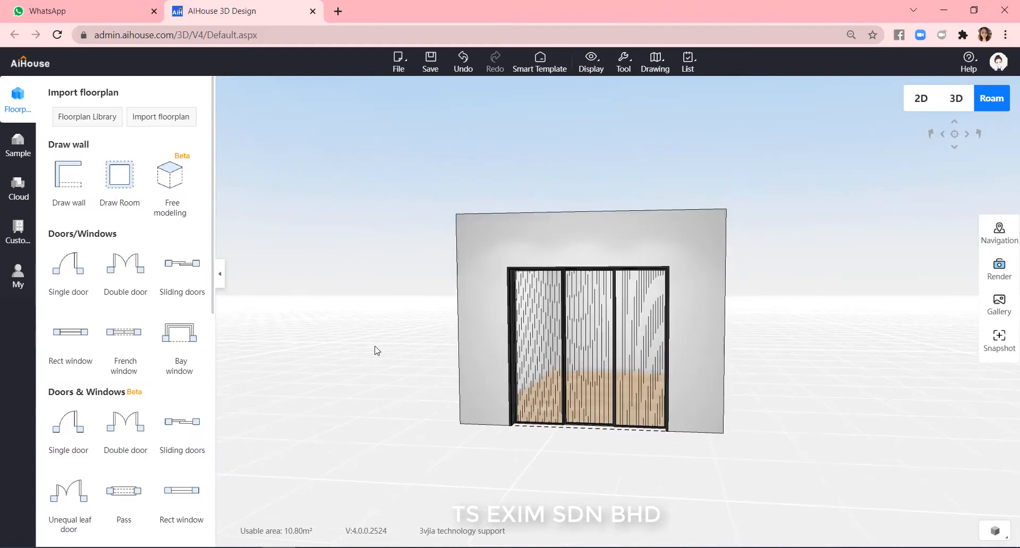
left_click_drag(376, 351, 766, 346)
key("a")
key("s")
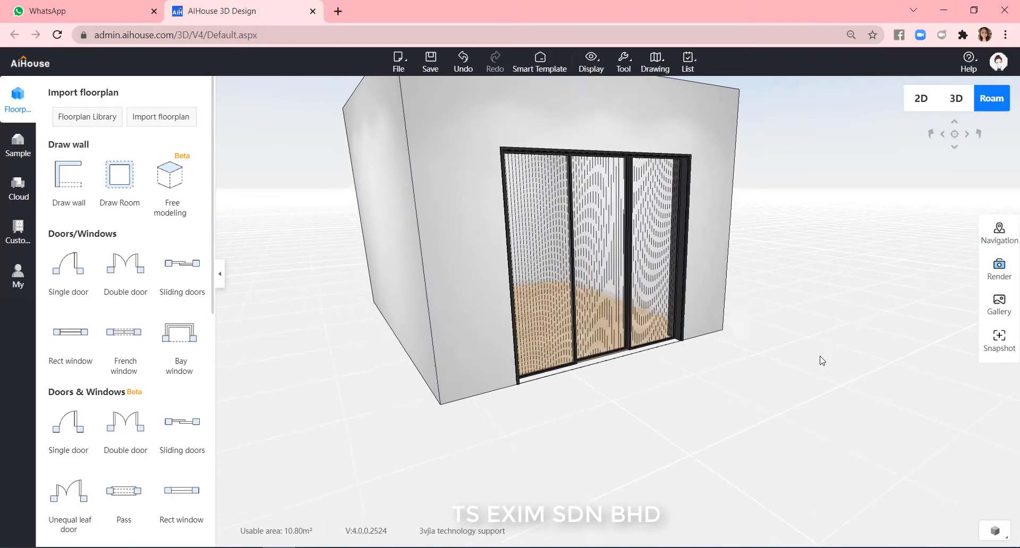
key("q")
key("q")
key("s")
key("a")
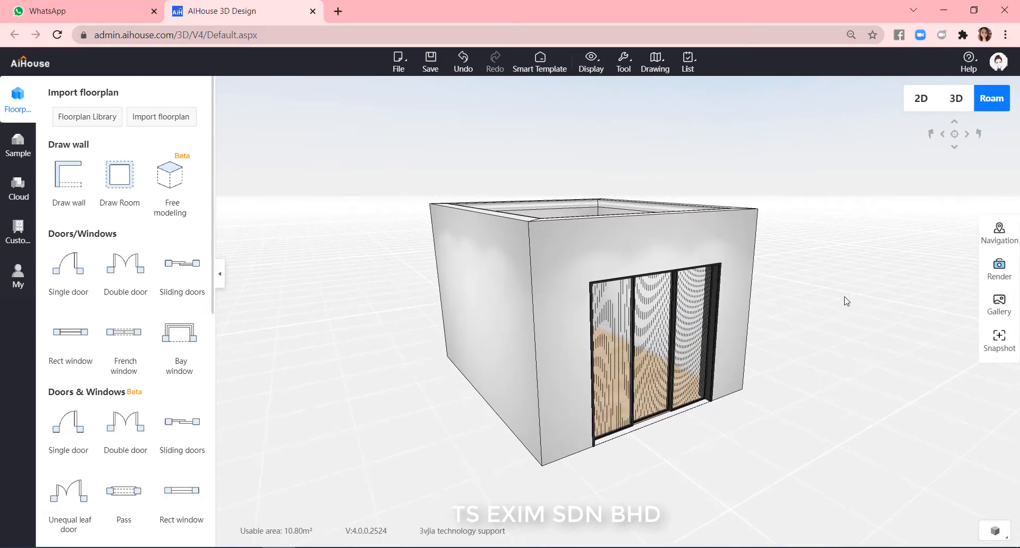
key("s")
key("q")
key("s")
key("s")
key("w")
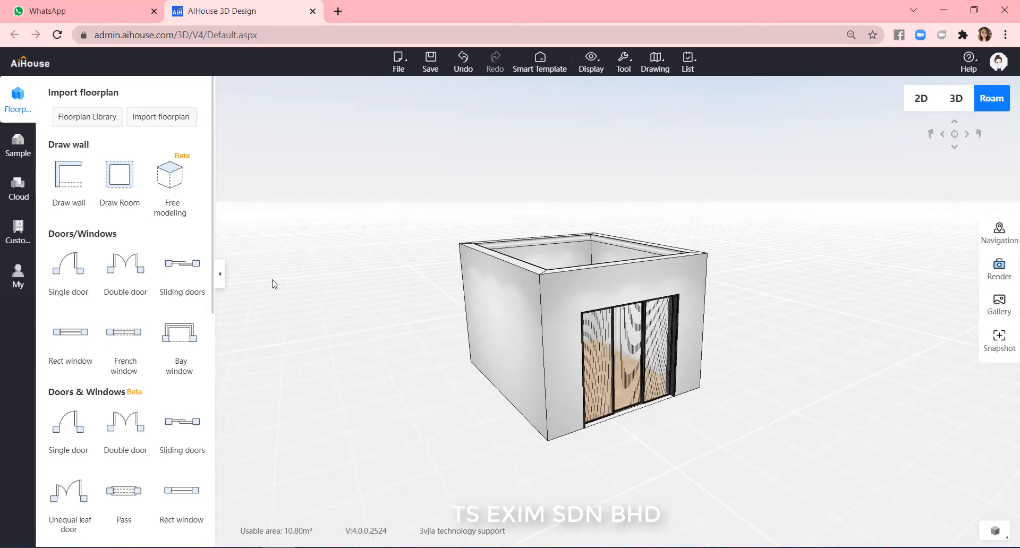
left_click(195, 186)
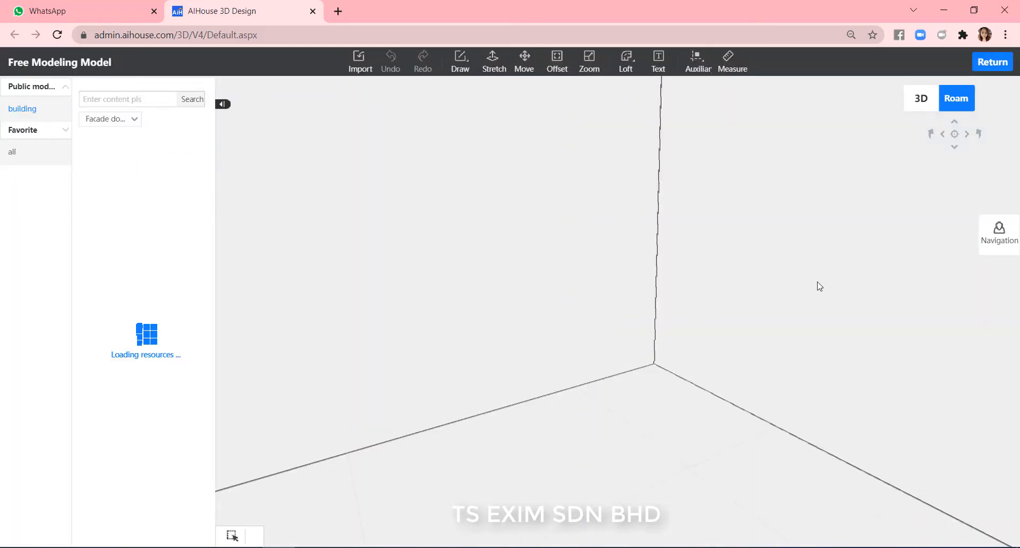
key("s")
key("q")
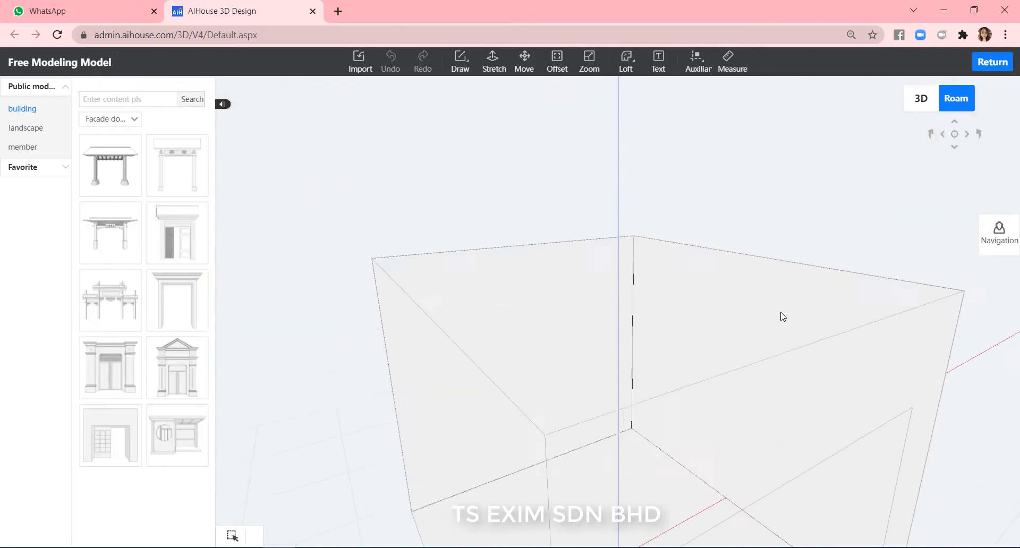
key("s")
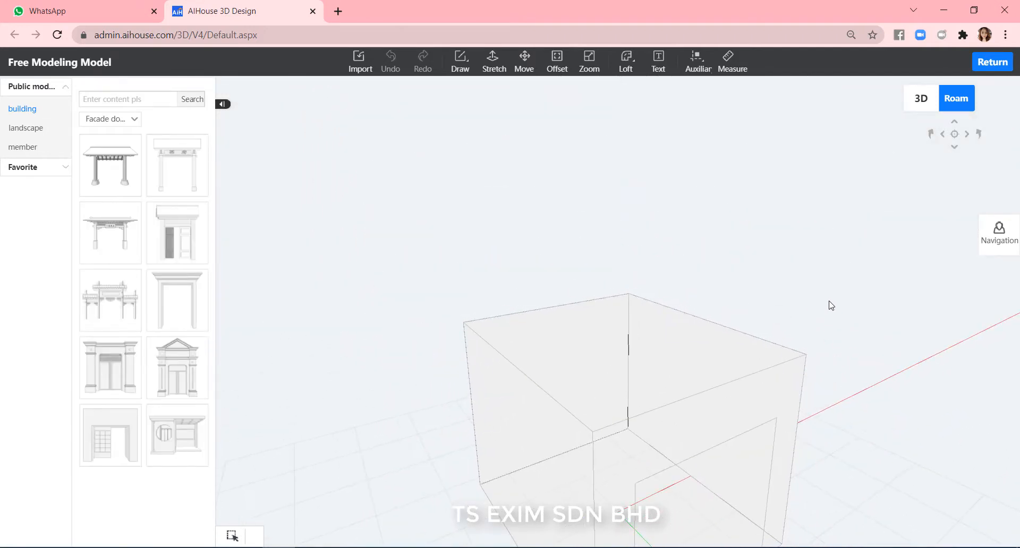
key("s")
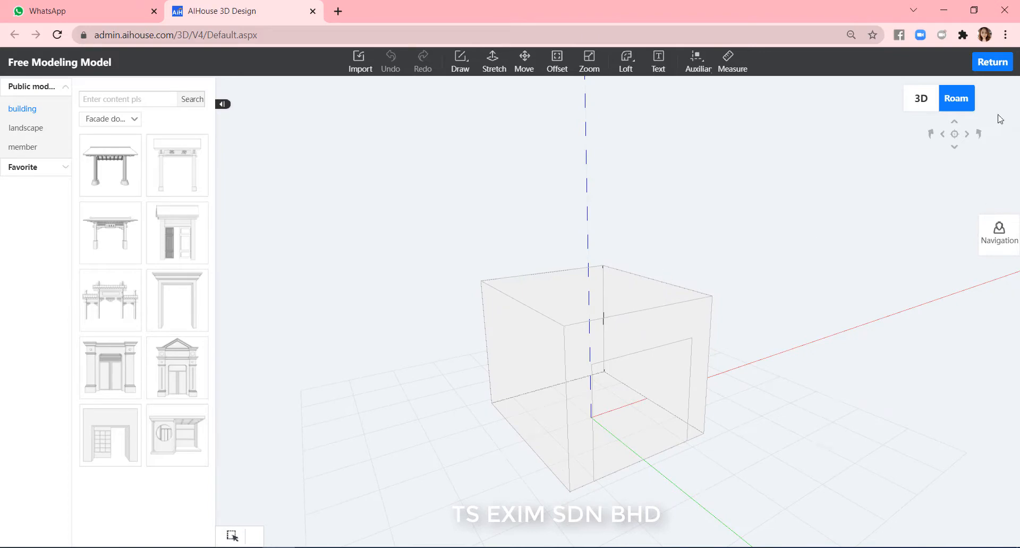
left_click(992, 62)
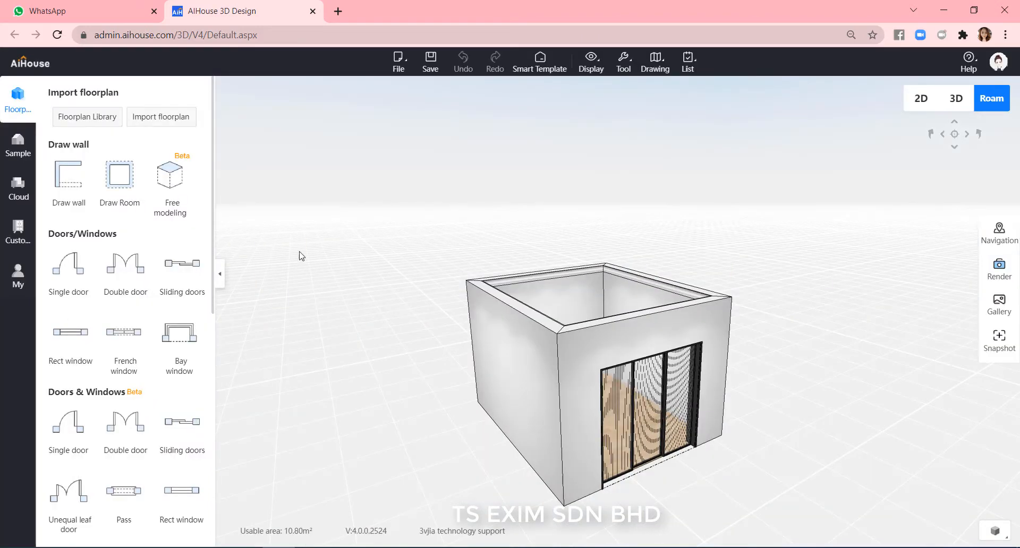
Step: Open the Winter Garden modeling environment from the custom aluminum doors and windows design
left_click(20, 245)
left_click(69, 399)
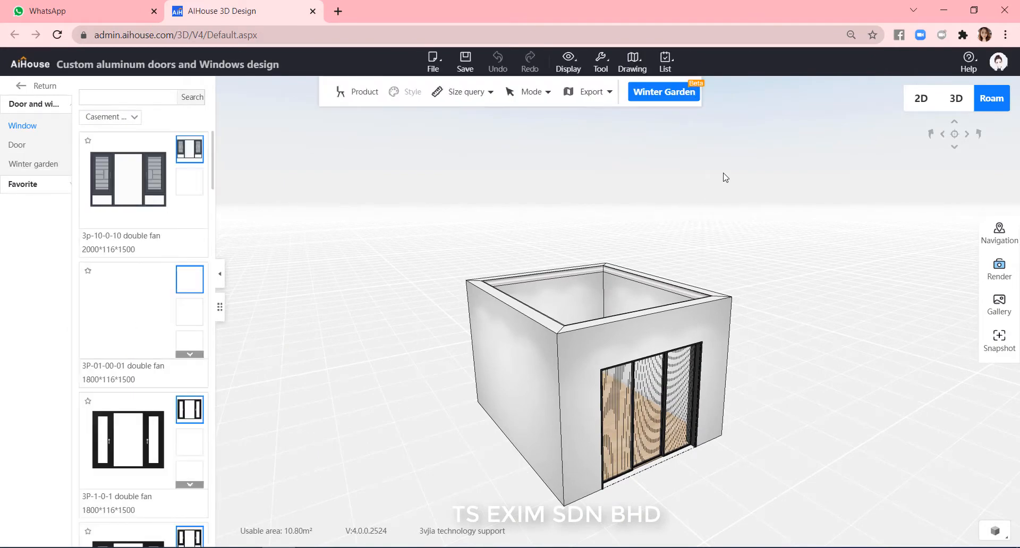
left_click(664, 92)
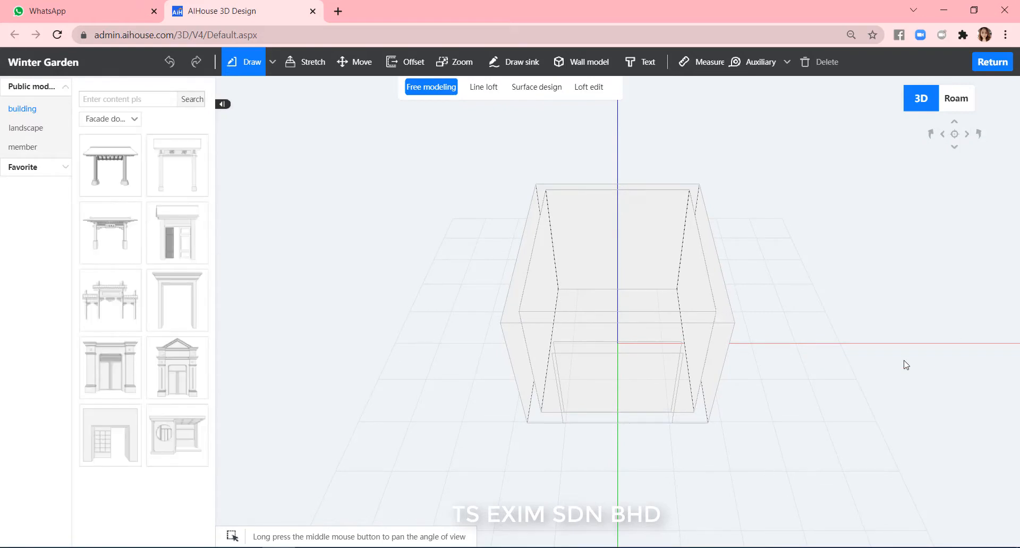
scroll(898, 363, "down", 2)
middle_click_drag(888, 362, 828, 378)
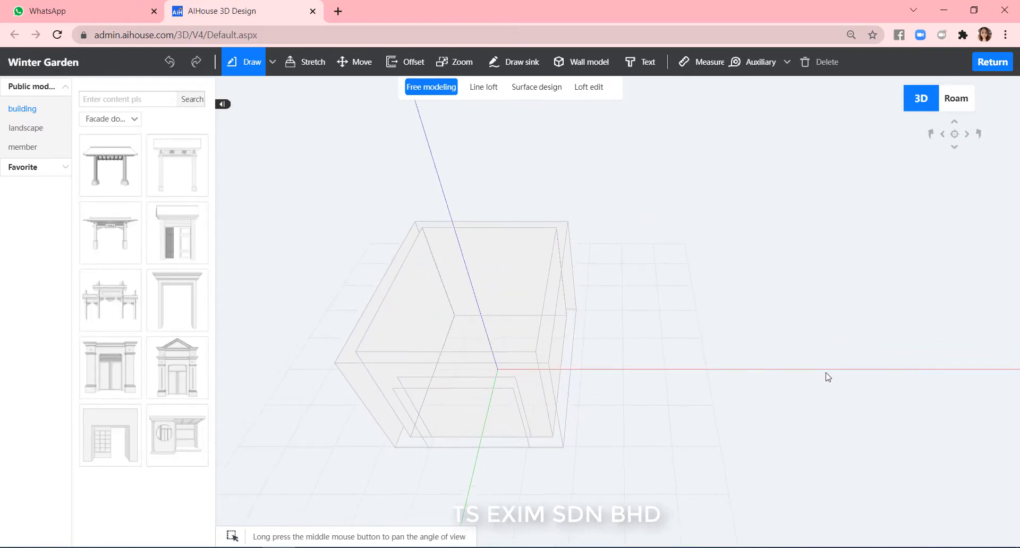
Step: Generate the wall model of the room and combine all of its geometry into one group
left_click(583, 62)
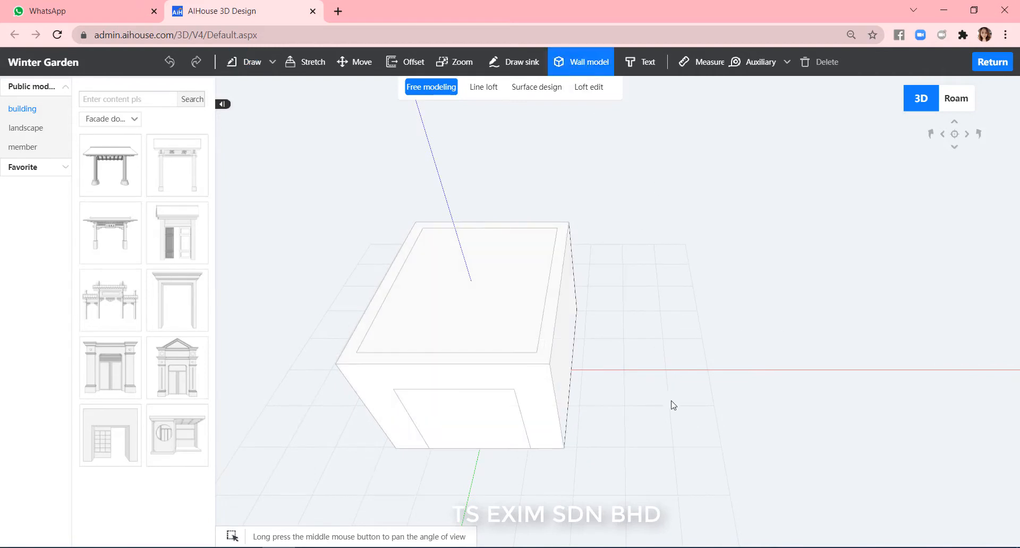
left_click_drag(665, 509, 268, 148)
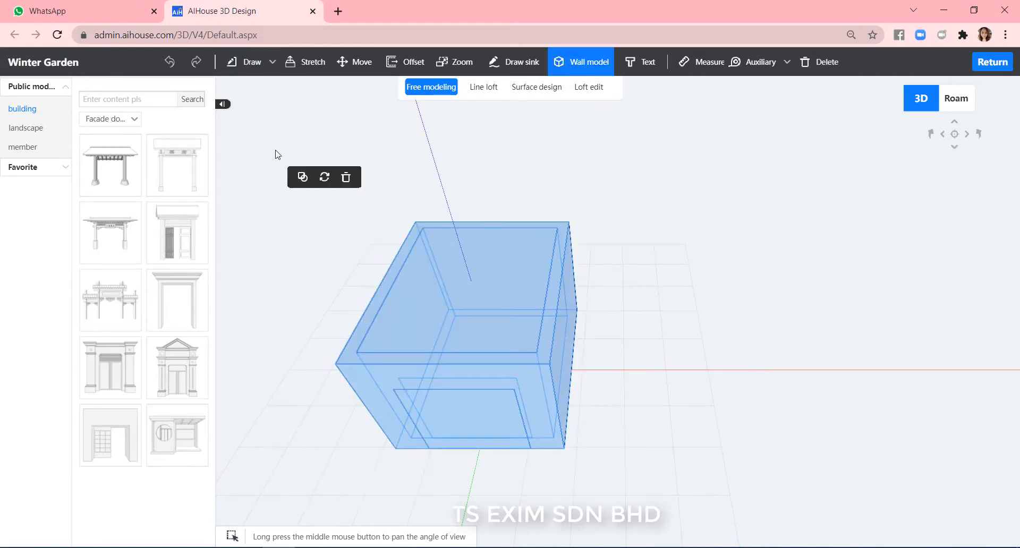
left_click(303, 177)
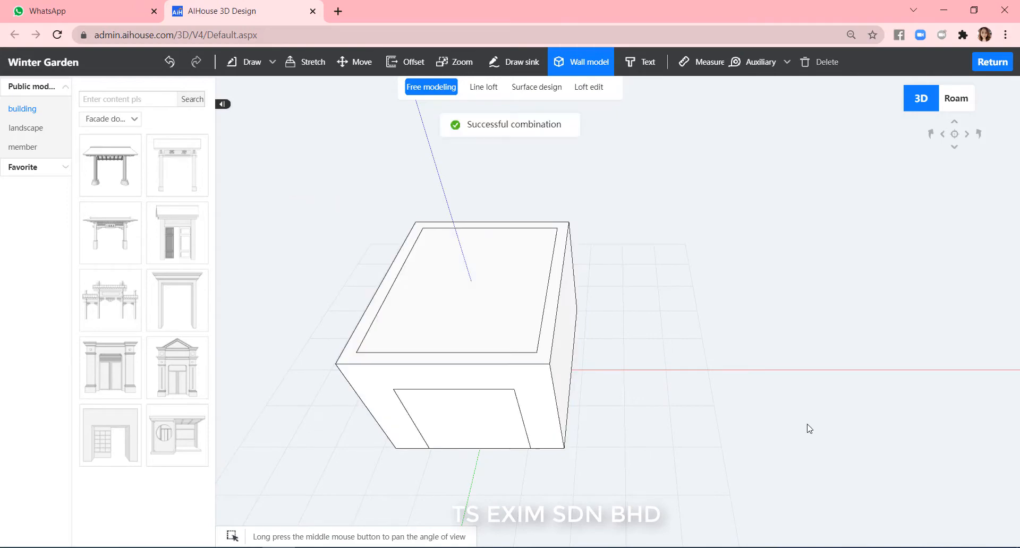
Step: Move the combined wall model along the red axis, well clear of the original room outline
left_click(353, 63)
left_click(568, 446)
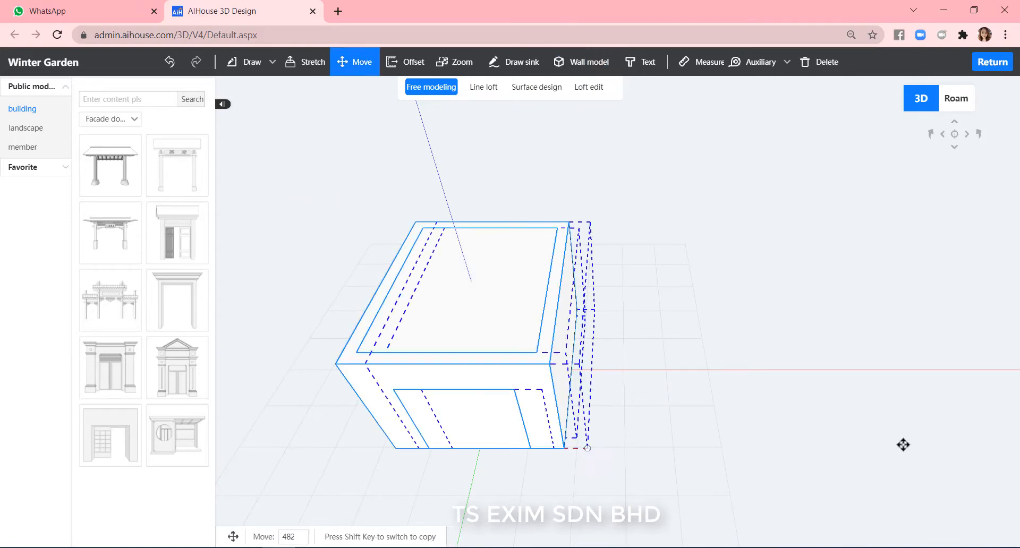
left_click(948, 469)
Step: Draw a rectangle over the top of the wall model, spanning its opposite outer corners
middle_click_drag(934, 498, 667, 444)
middle_click_drag(805, 435, 750, 440)
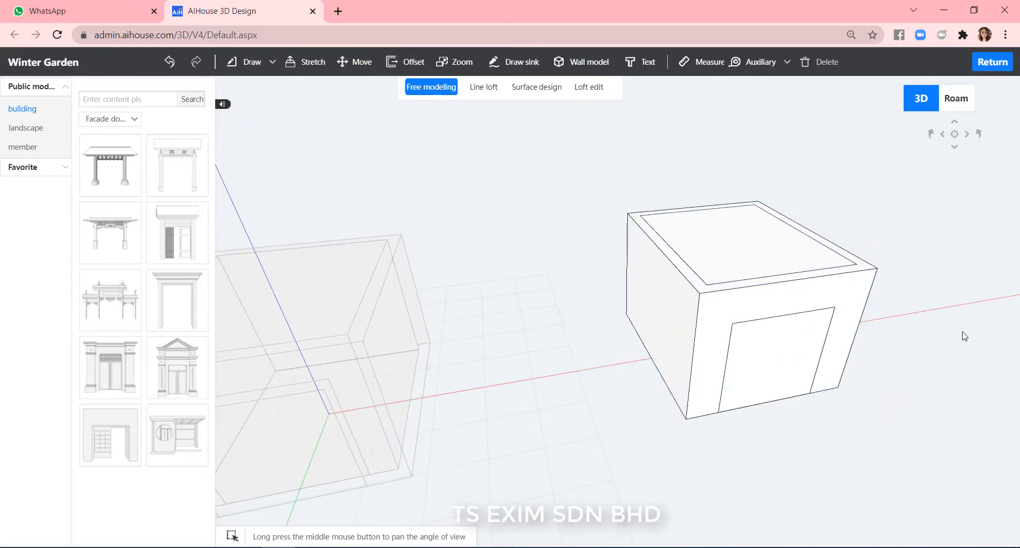
middle_click_drag(935, 288, 893, 380)
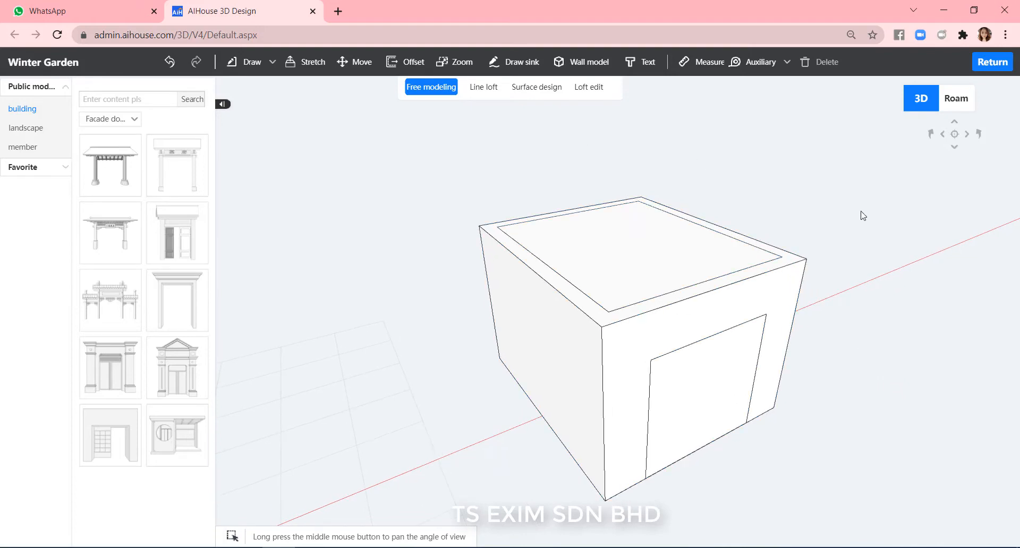
middle_click_drag(863, 215, 842, 222)
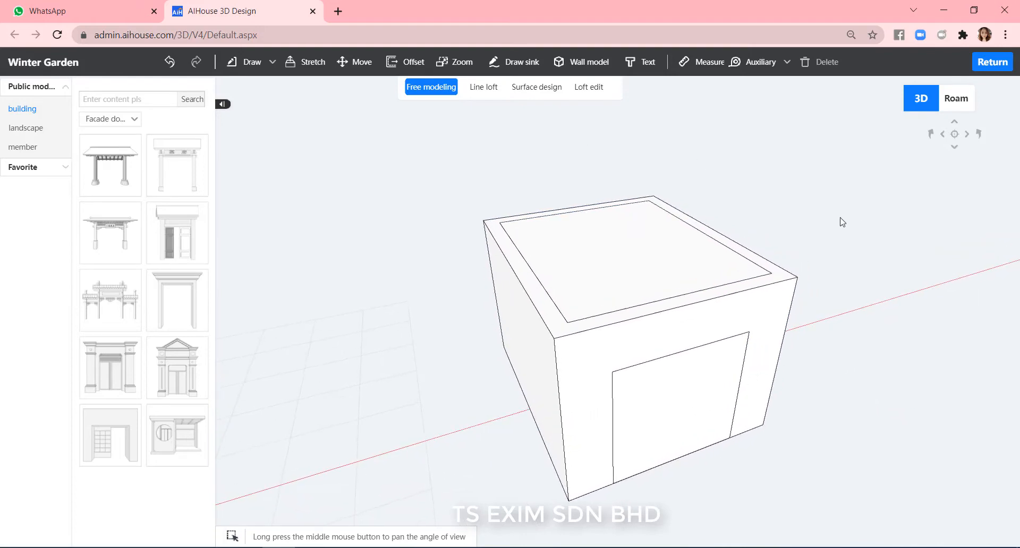
left_click(269, 68)
left_click(262, 107)
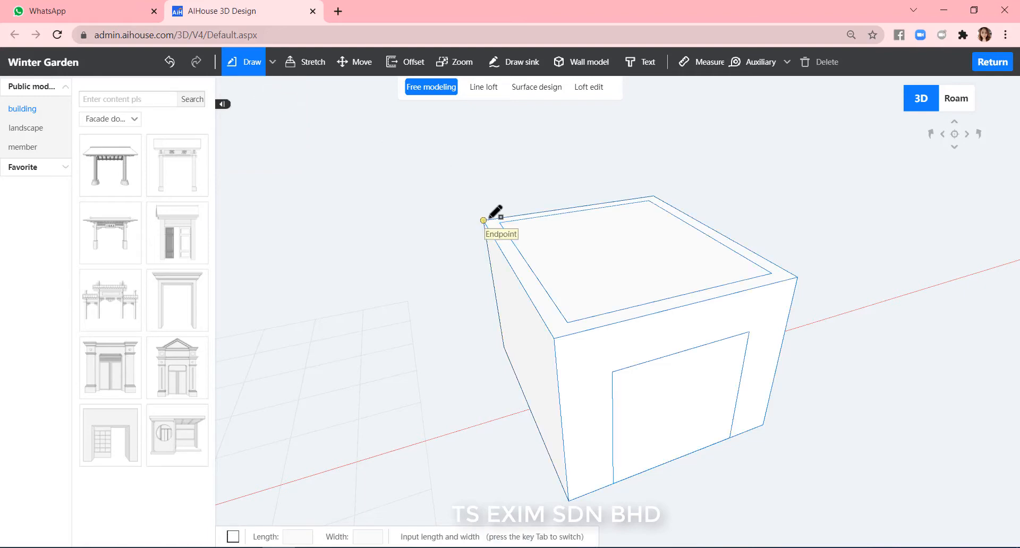
left_click(798, 275)
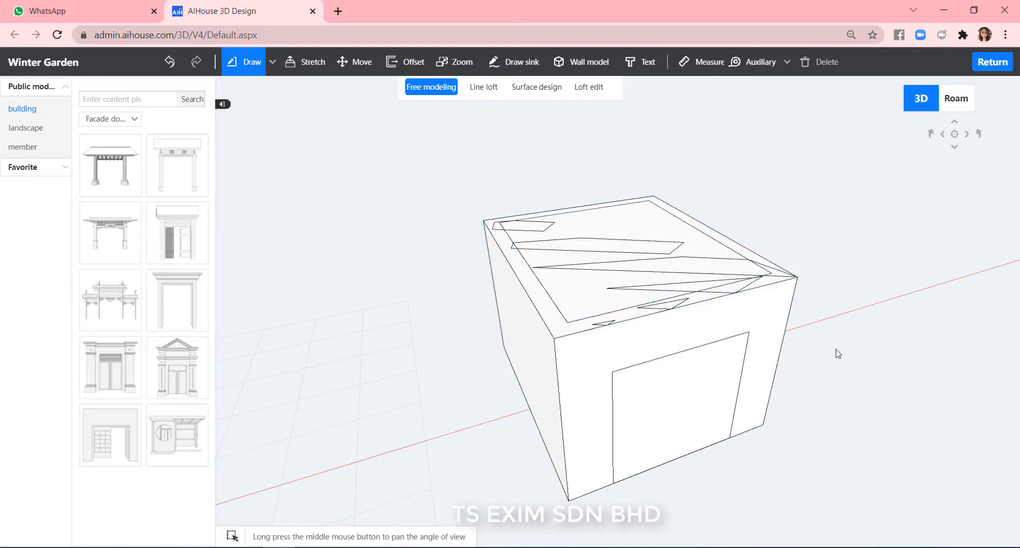
Step: Draw a 3480 line across the new top face, joining the midpoints of its two longer outer edges
middle_click_drag(836, 353, 815, 358)
middle_click_drag(349, 97, 891, 304)
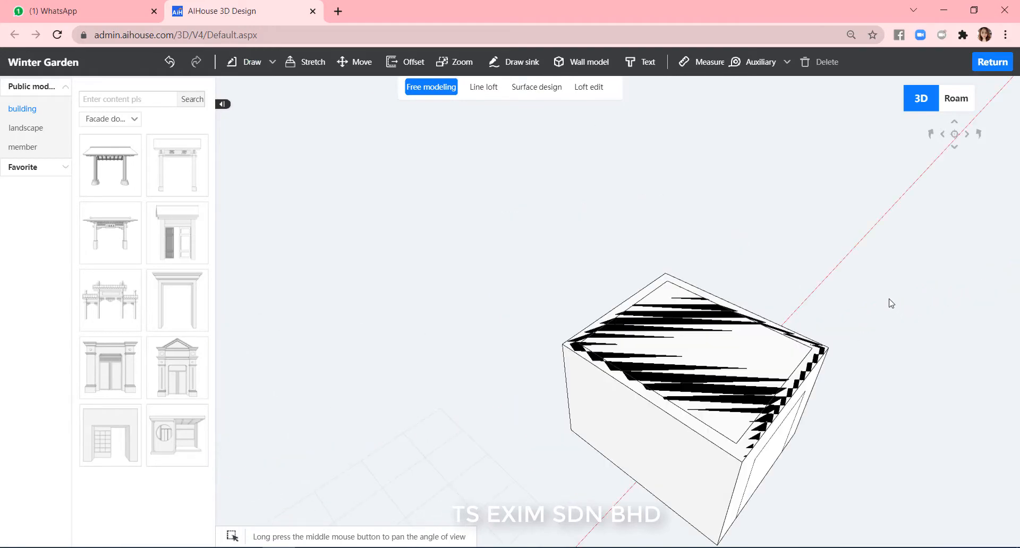
mouse_move(266, 58)
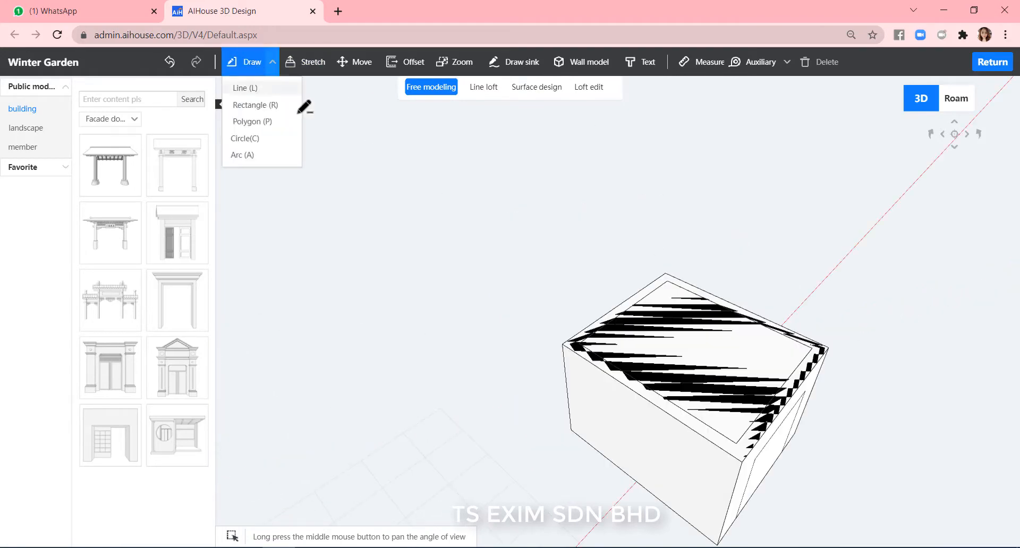
left_click(642, 394)
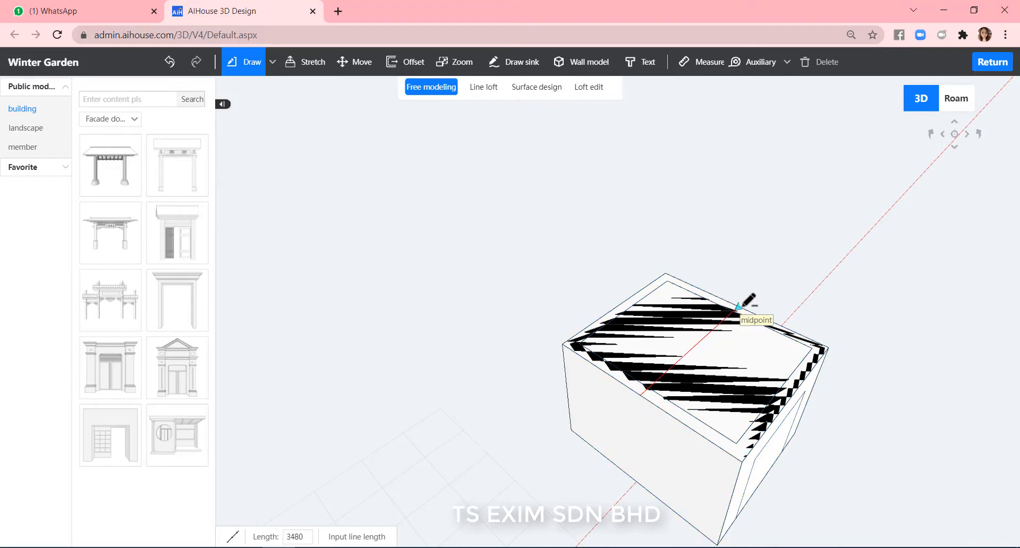
left_click(738, 307)
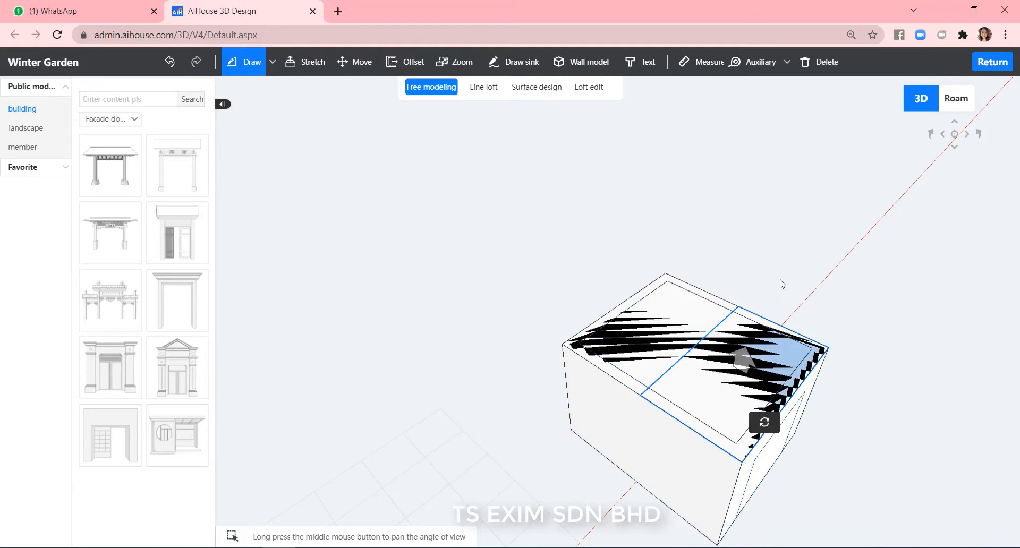
Step: Move the middle line of the top face straight up by 2000 to form the ridge of a pitched roof
middle_click_drag(848, 416, 874, 353)
scroll(883, 341, "up", 3)
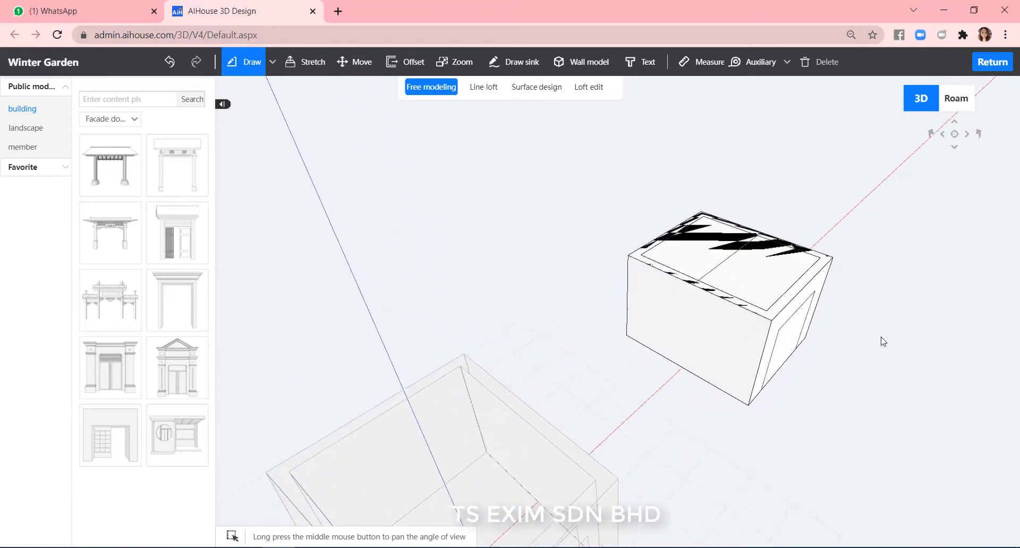
left_click(360, 65)
scroll(783, 240, "up", 1)
scroll(783, 240, "up", 2)
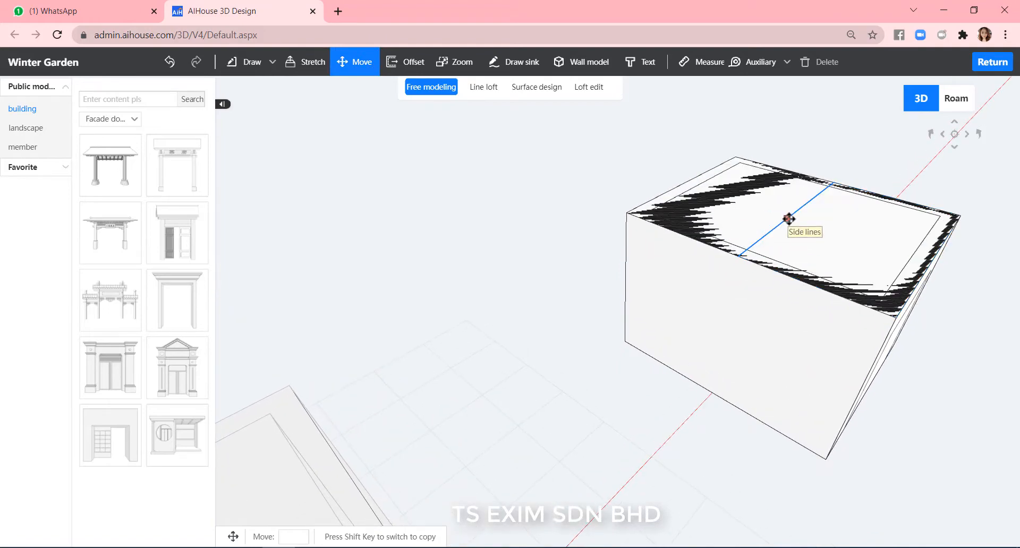
left_click(791, 215)
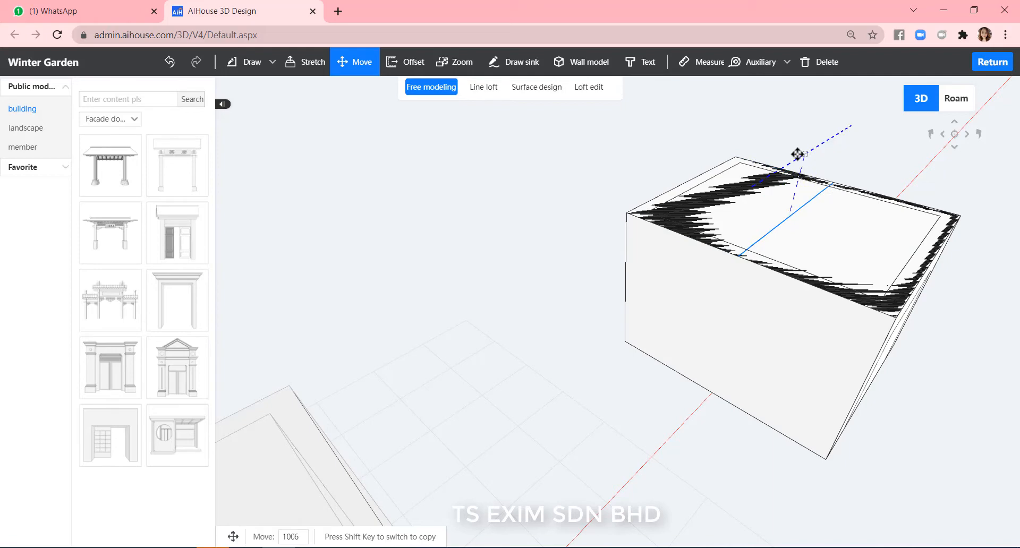
key("Return")
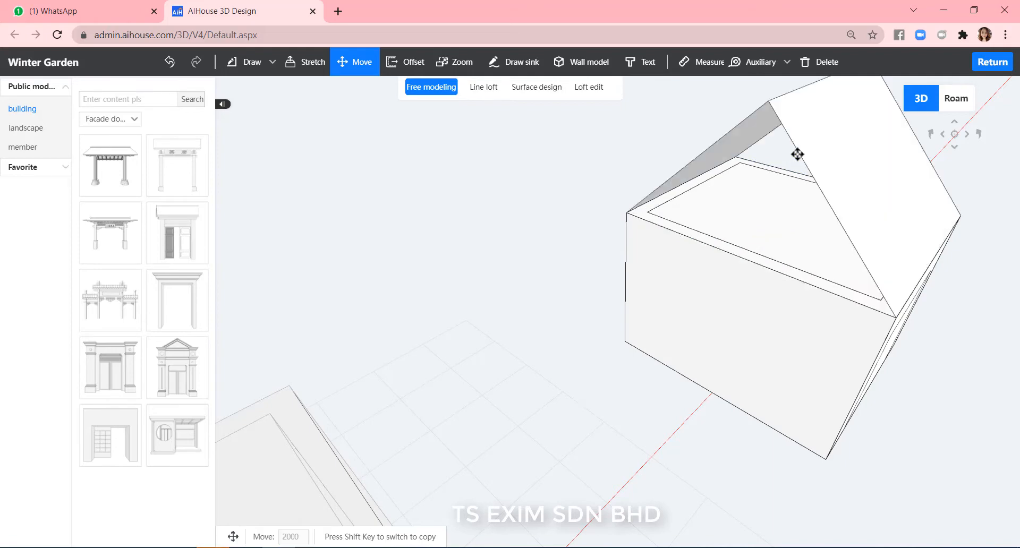
right_click_drag(683, 206, 565, 278)
key("Escape")
Step: Close the open gable on one end of the roof with lines joining the ridge end and both wall corners
right_click_drag(502, 284, 727, 380)
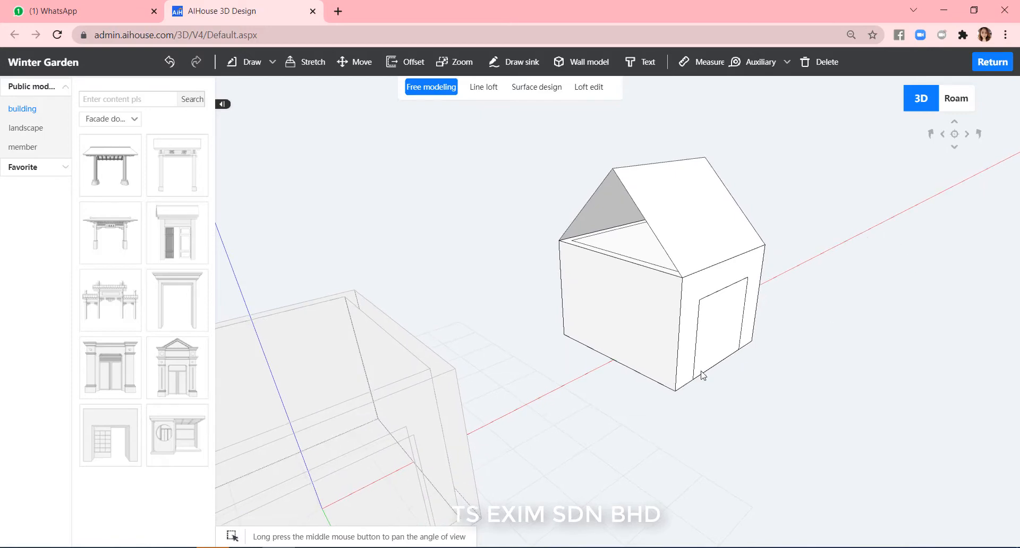
middle_click_drag(703, 375, 663, 199)
scroll(791, 208, "up", 2)
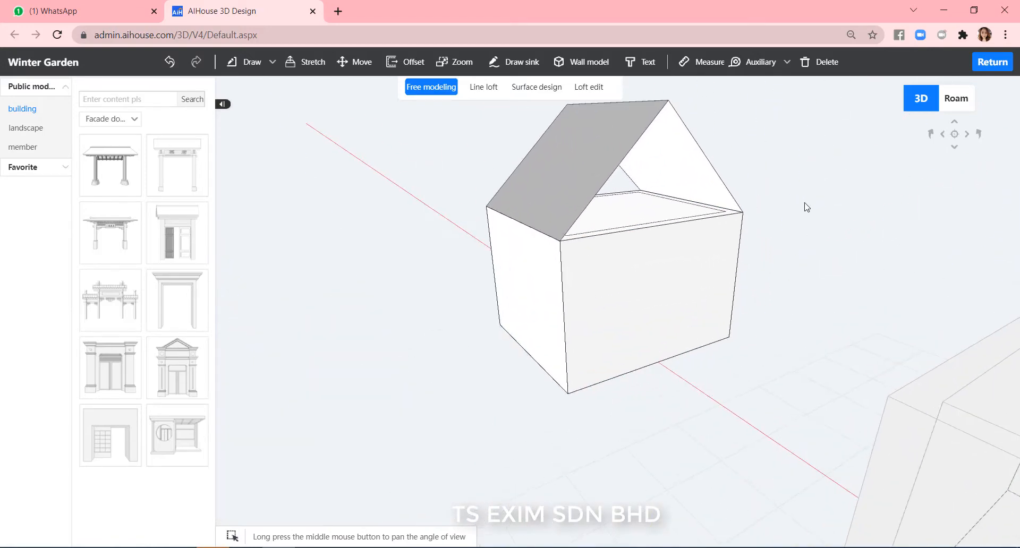
left_click(254, 73)
left_click(255, 88)
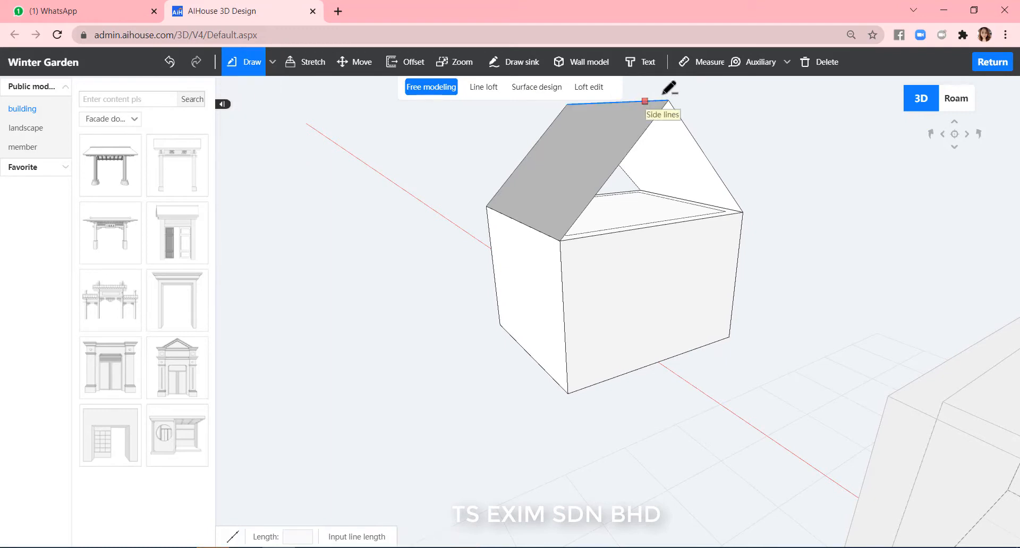
left_click(668, 100)
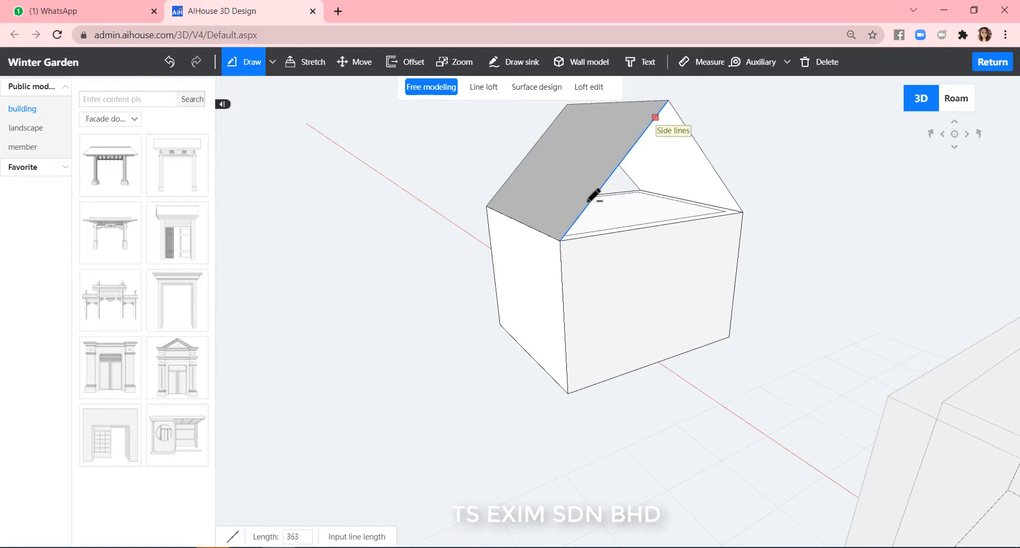
left_click(561, 241)
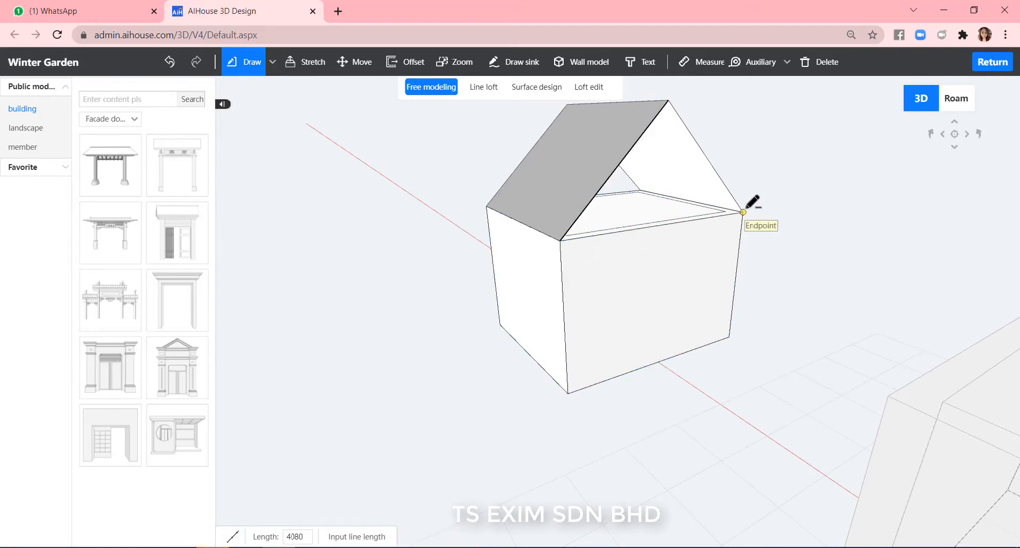
left_click(743, 212)
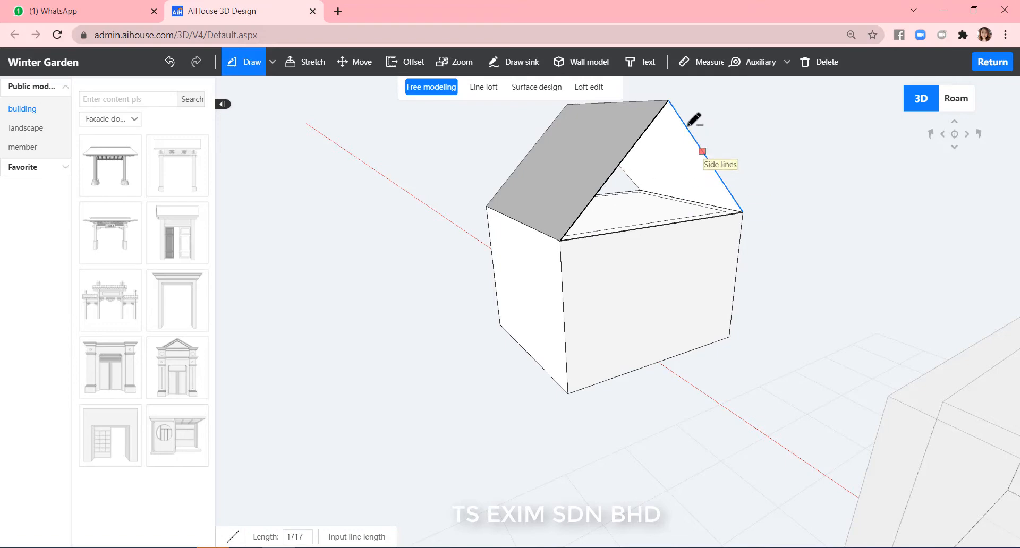
left_click(669, 100)
key("Escape")
Step: Close the gable on the opposite end of the roof with lines through the ridge end and both wall corners
middle_click_drag(876, 280, 323, 295)
left_click(273, 62)
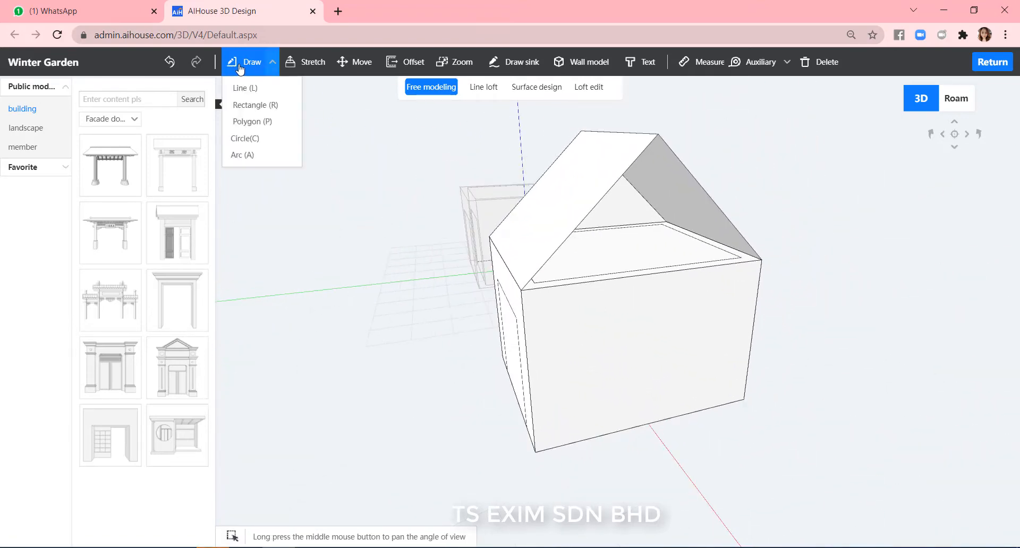
left_click(246, 86)
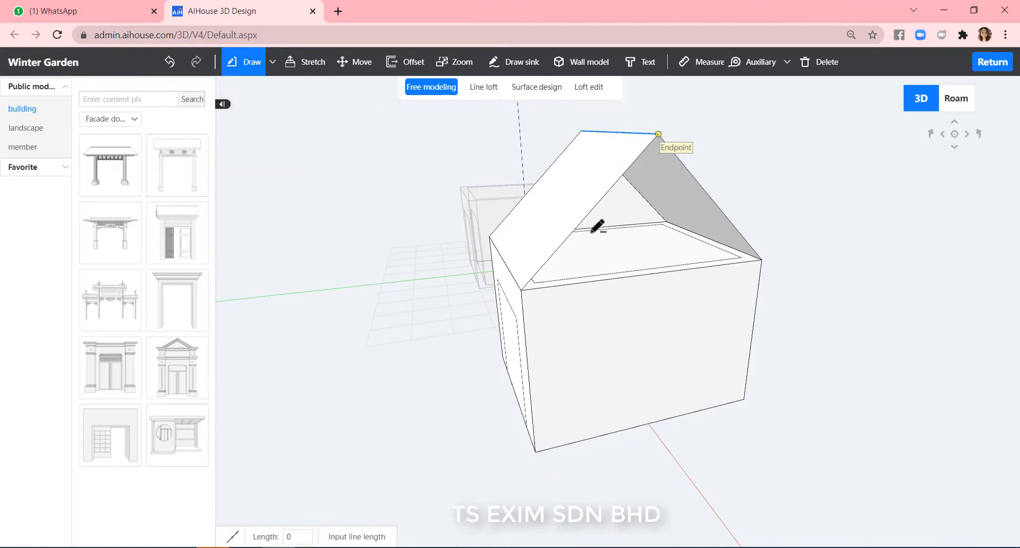
left_click(521, 290)
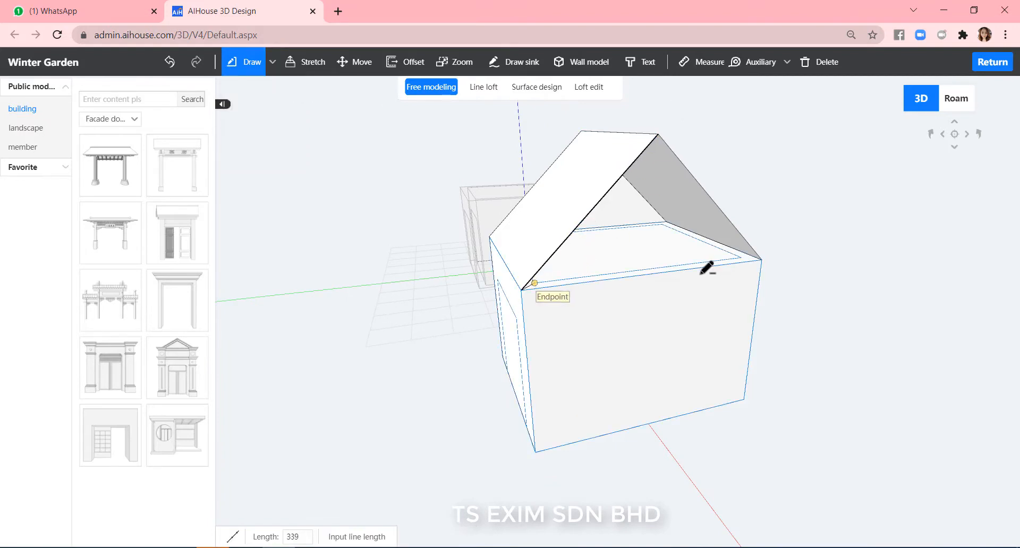
left_click(762, 259)
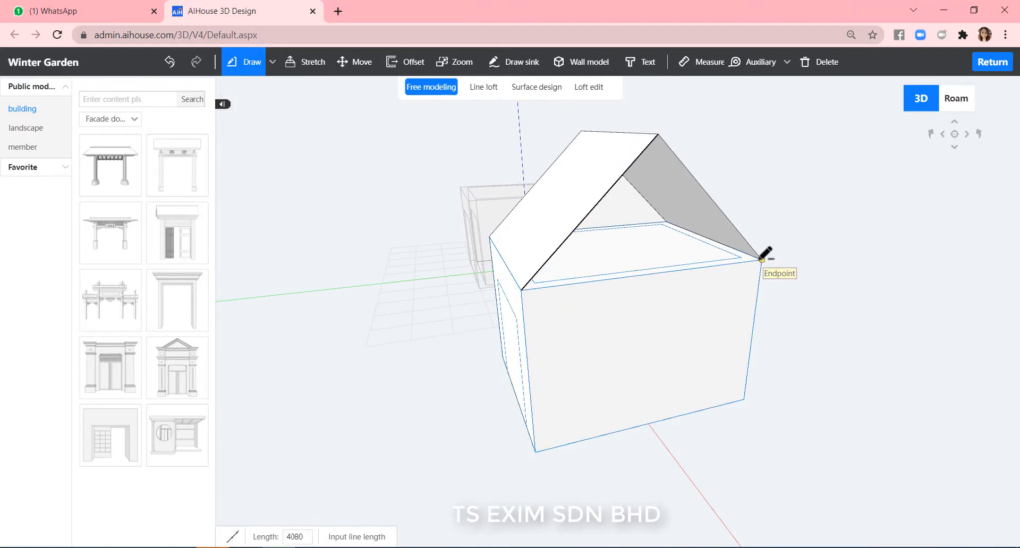
left_click(658, 137)
key("Escape")
Step: Ungroup the combined wall model so its door opening is available as a separate face
middle_click_drag(282, 425, 611, 255)
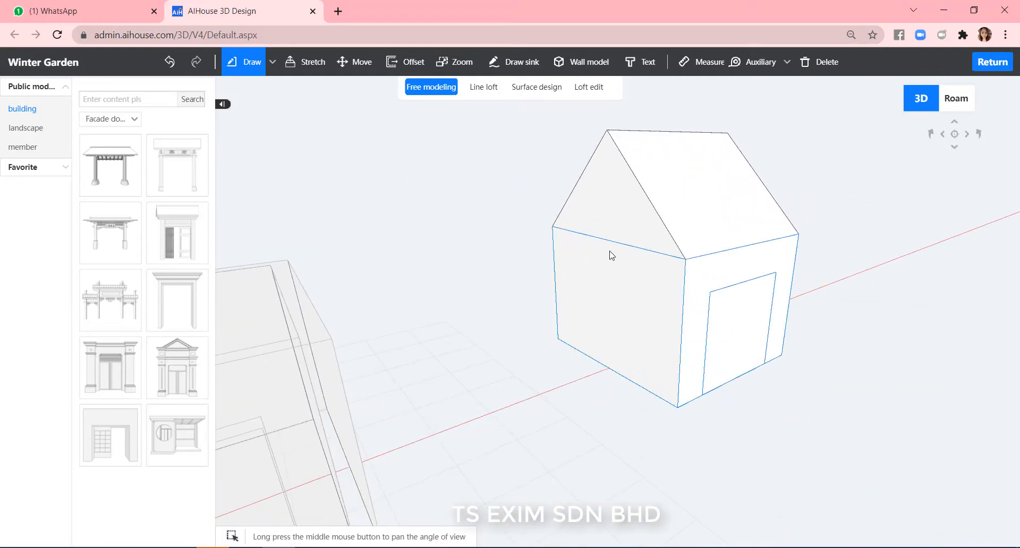
scroll(845, 230, "down", 3)
middle_click_drag(845, 230, 820, 317)
scroll(822, 296, "up", 3)
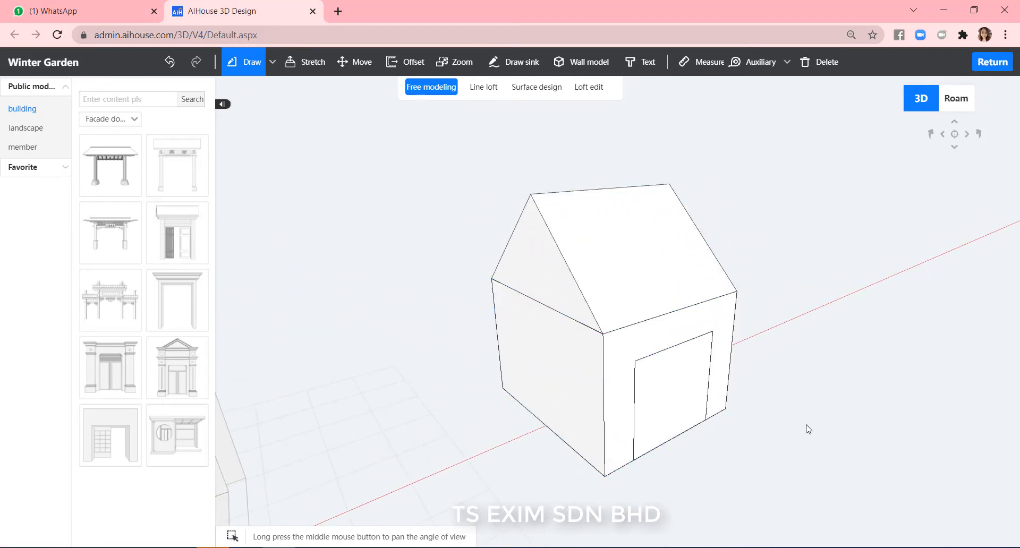
middle_click_drag(808, 428, 826, 412)
scroll(826, 413, "up", 2)
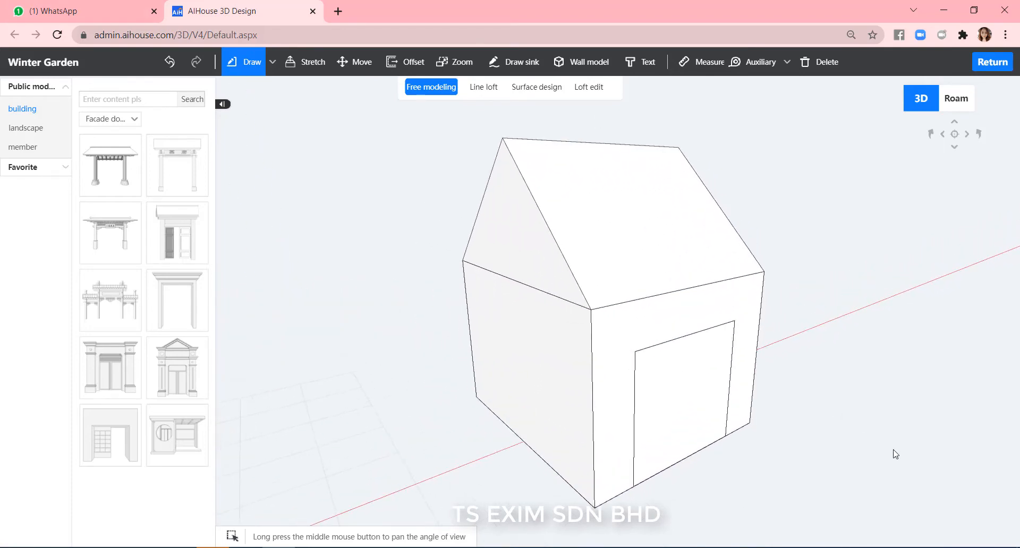
right_click_drag(894, 451, 875, 440)
scroll(875, 440, "up", 2)
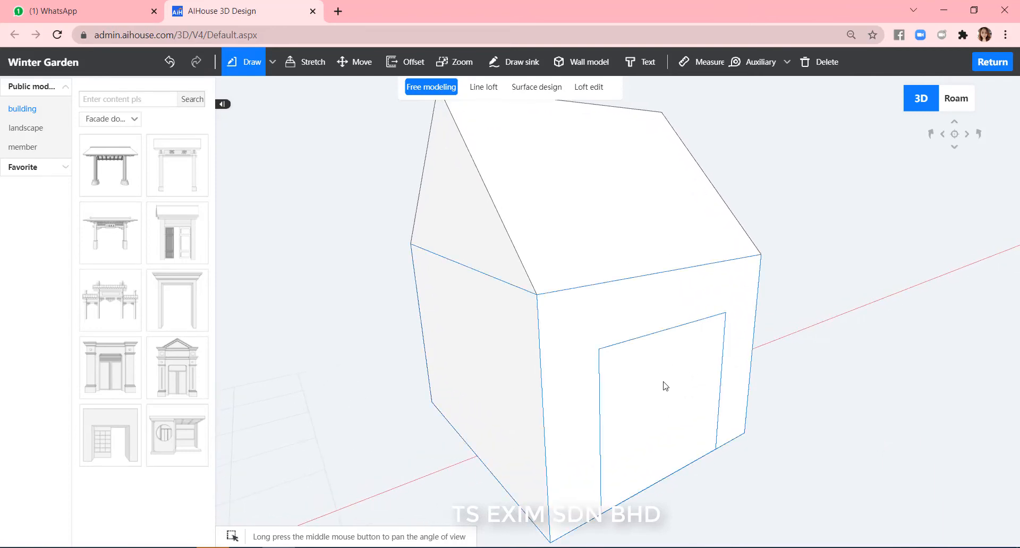
left_click(665, 386)
left_click(701, 410)
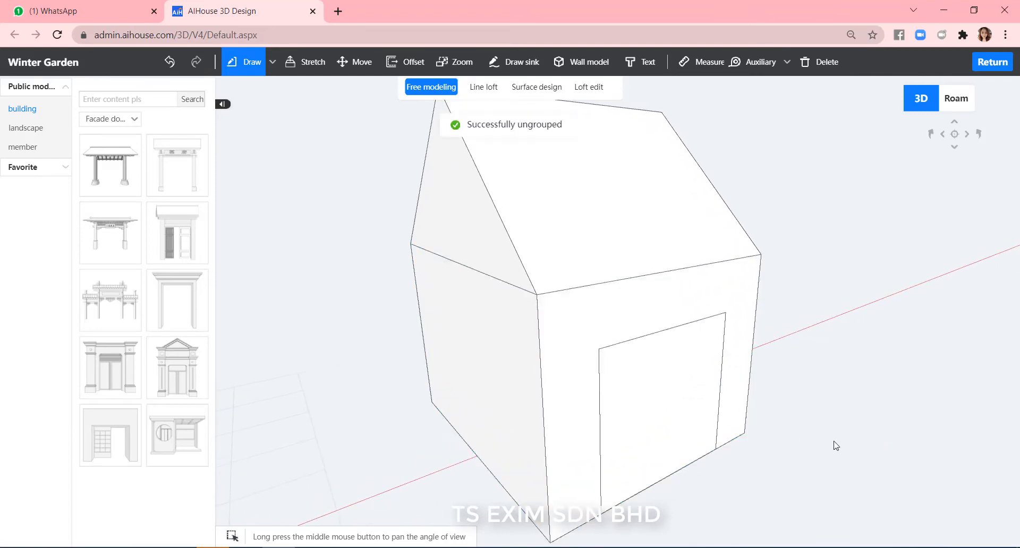
Step: Set the door opening's face as a Facade surface in Surface design and open its aluminum door and window design
left_click(533, 87)
left_click(664, 372)
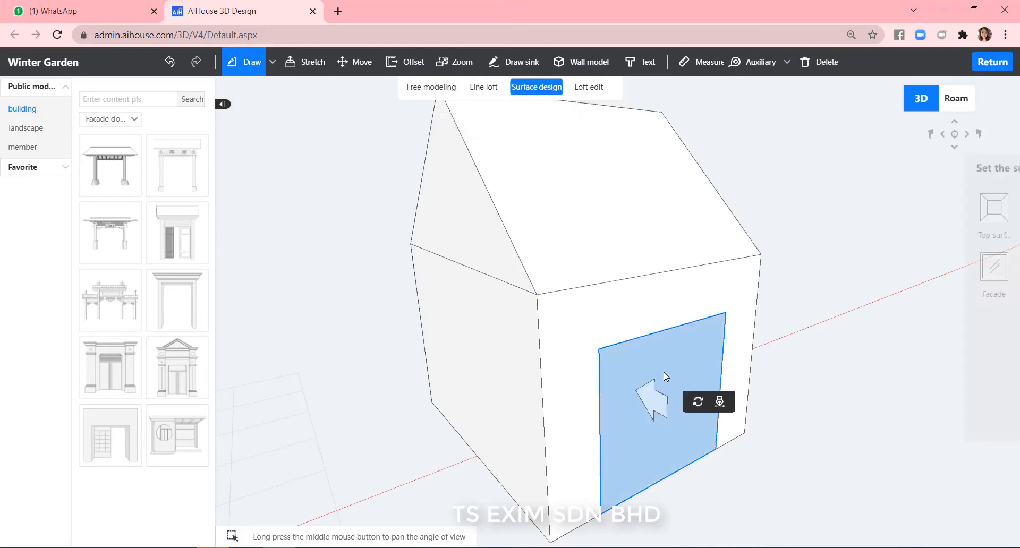
left_click(905, 267)
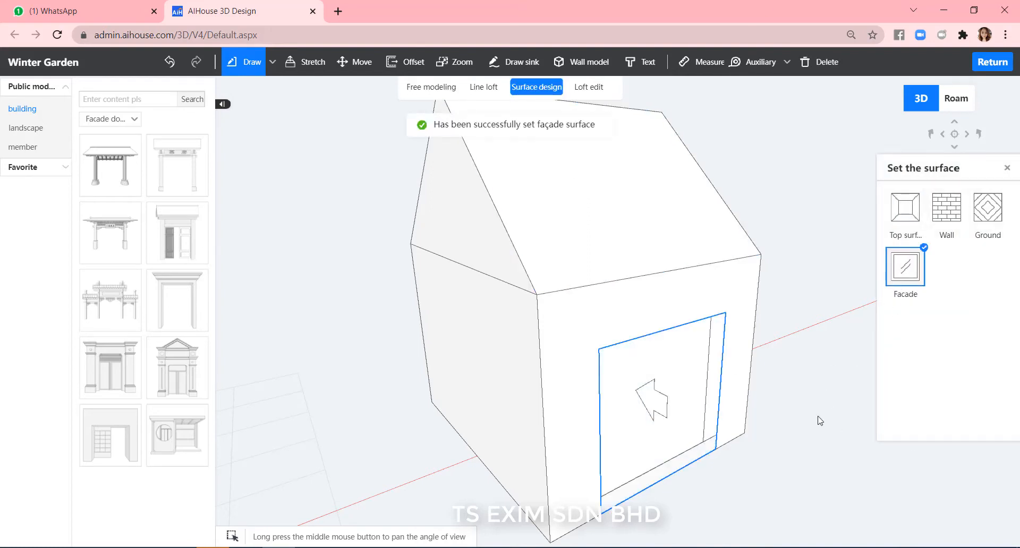
left_click(663, 376)
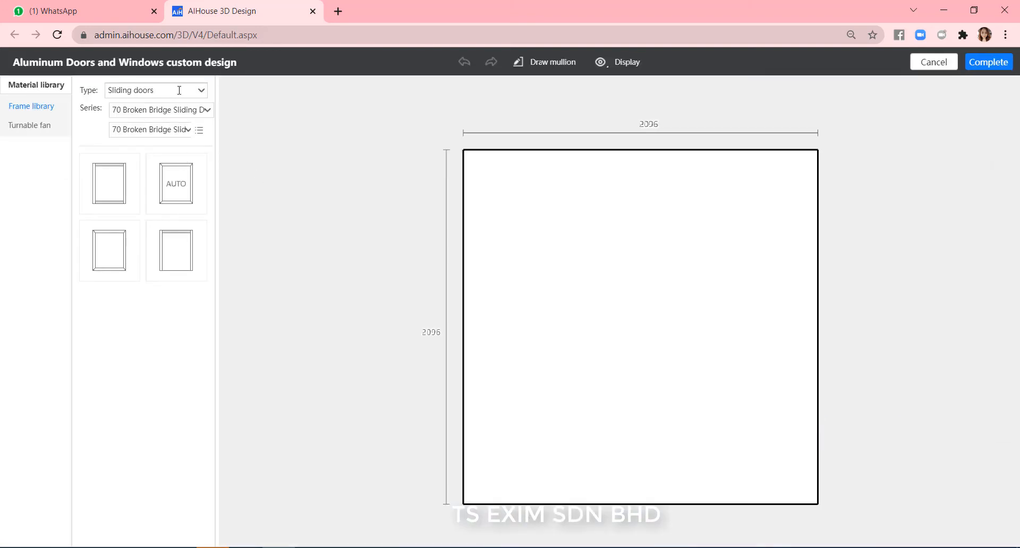
Step: Fit the opening with the AUTO frame from the 70 Broken Bridge sliding door series and change its upper member to Top rail
left_click_drag(187, 179, 626, 337)
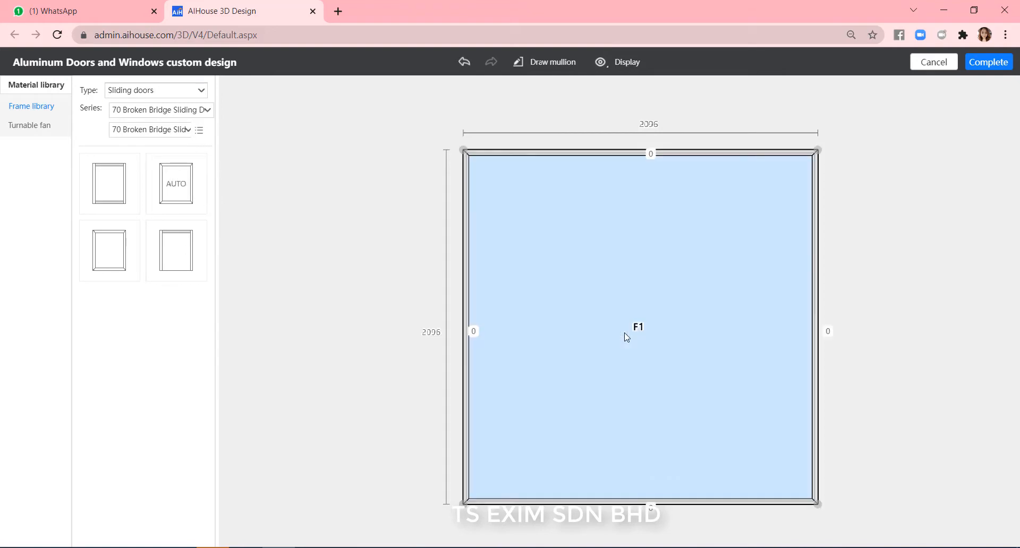
left_click(704, 152)
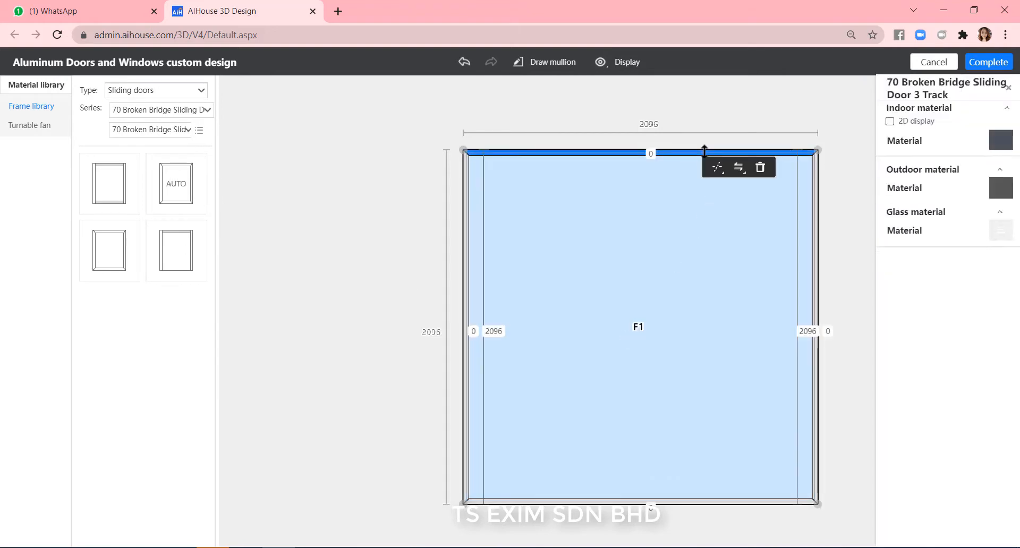
left_click(737, 169)
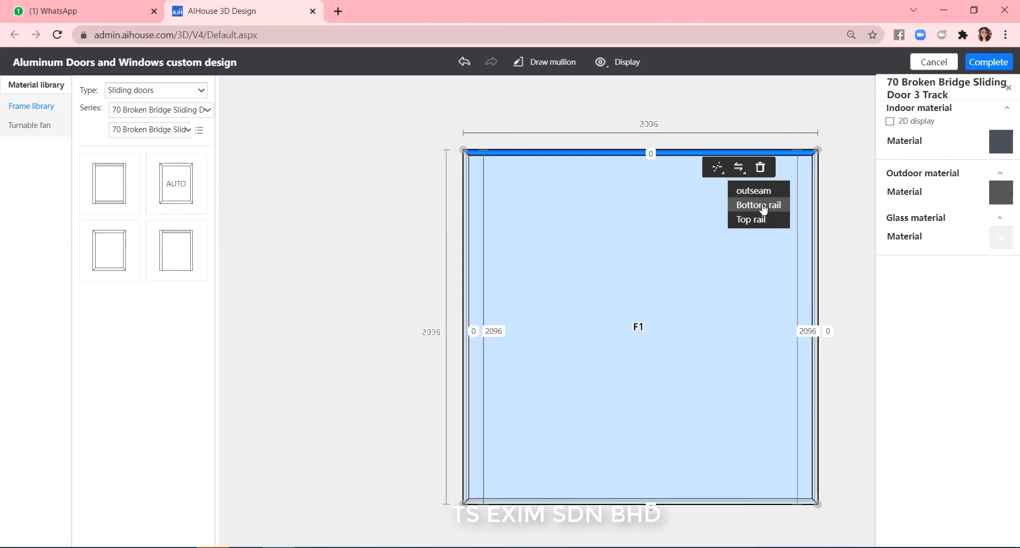
left_click(765, 228)
scroll(836, 223, "down", 3)
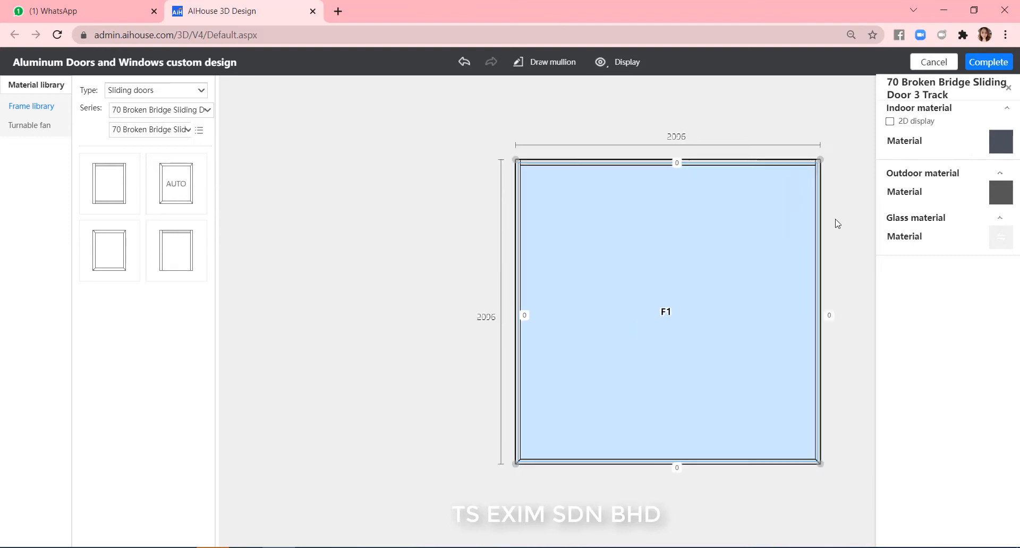
Step: Switch the lower member of the sliding door frame to a rail profile
left_click(791, 378)
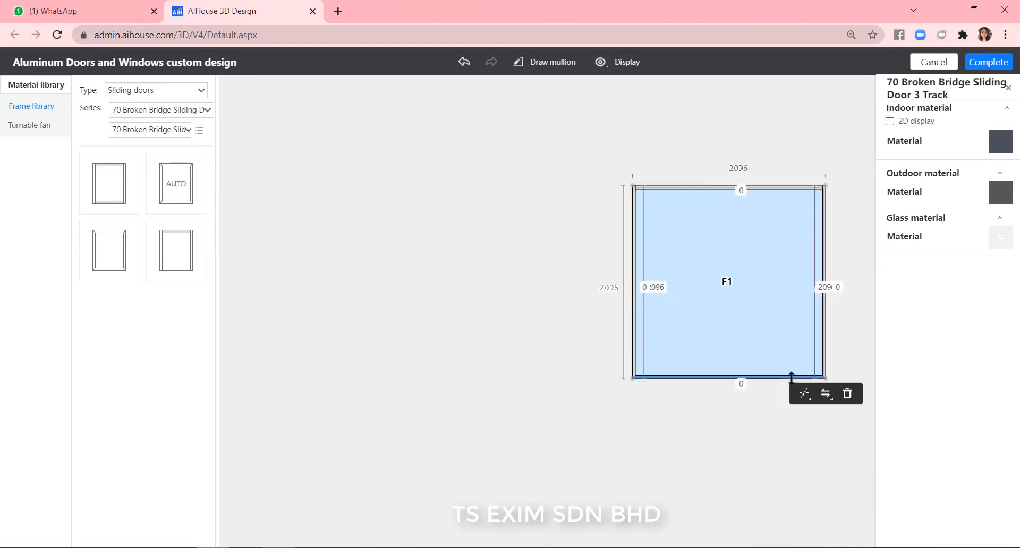
left_click(826, 394)
left_click(833, 435)
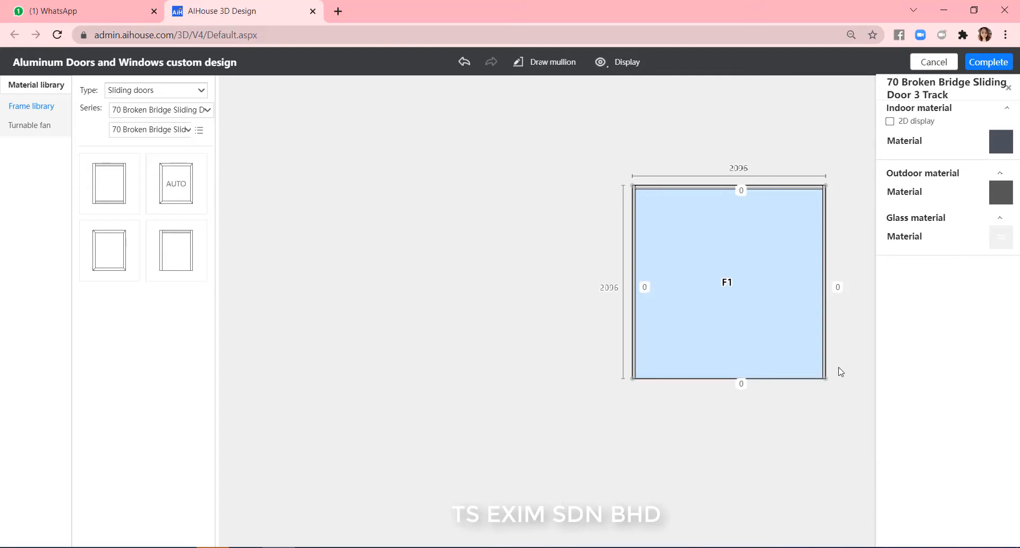
Step: Fill the frame with a three-panel sliding sash from the Single turnable fans and complete the door design
left_click(20, 128)
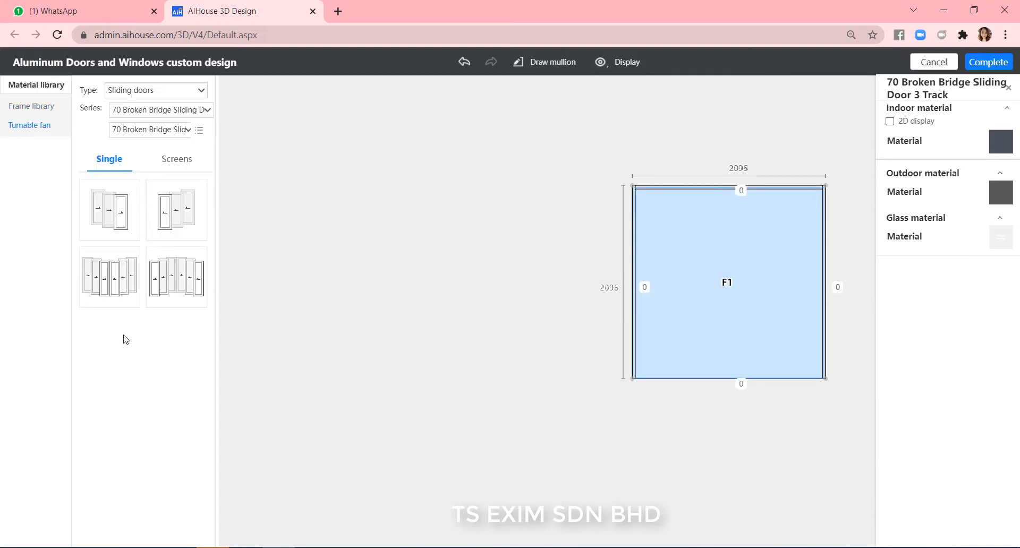
left_click_drag(722, 314, 723, 314)
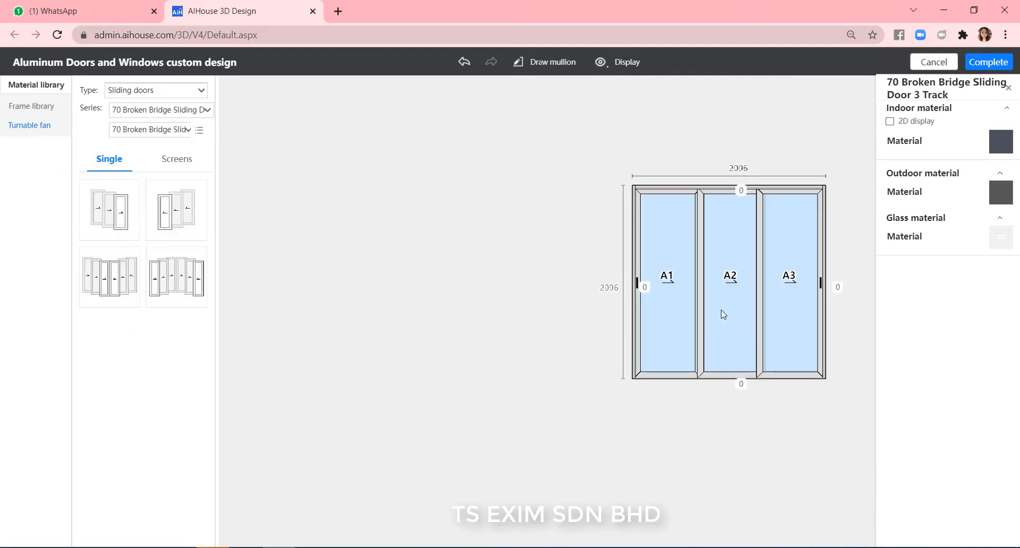
left_click(1000, 64)
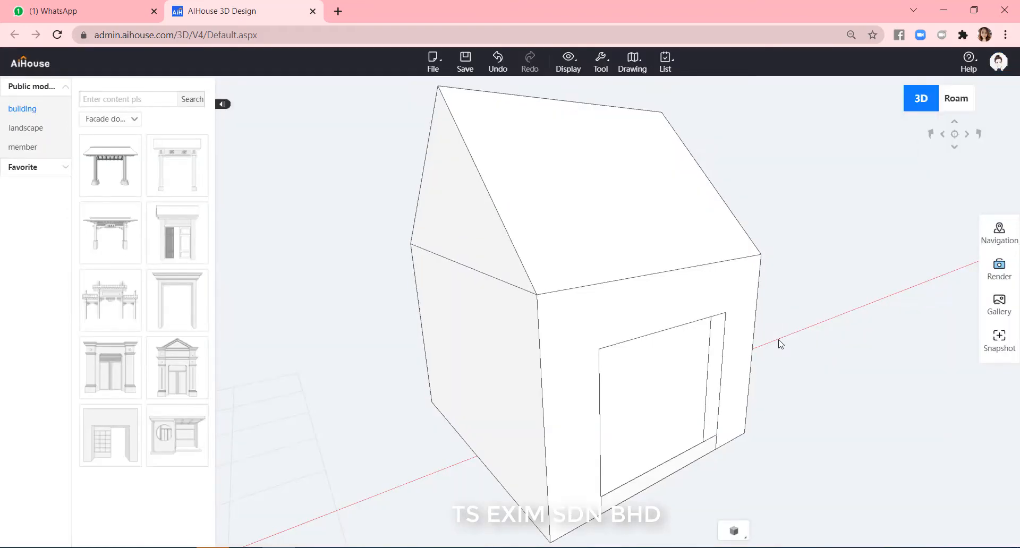
Step: Draw a rectangular ground face about 4769 by 6648 around the base of the winter garden
scroll(880, 401, "down", 4)
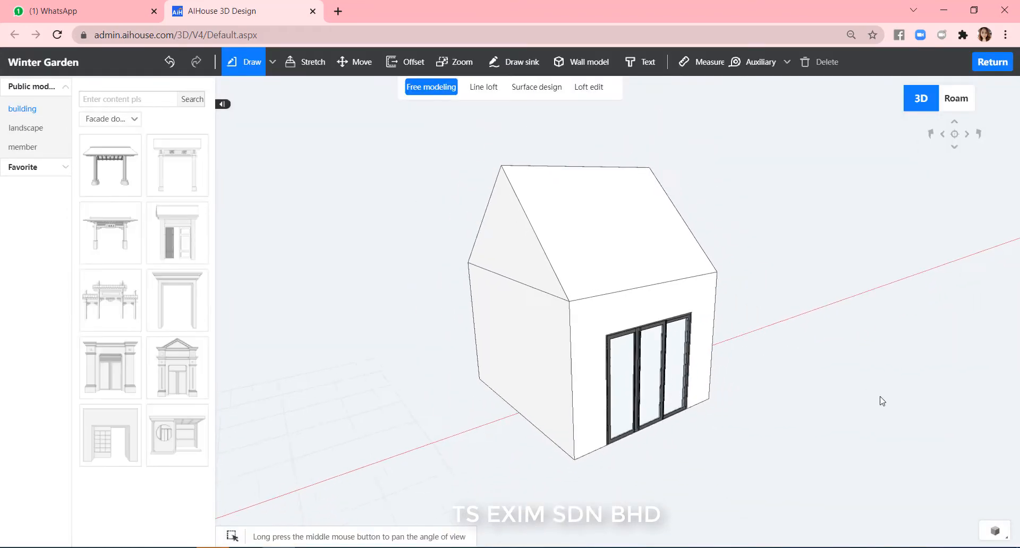
scroll(865, 399, "up", 2)
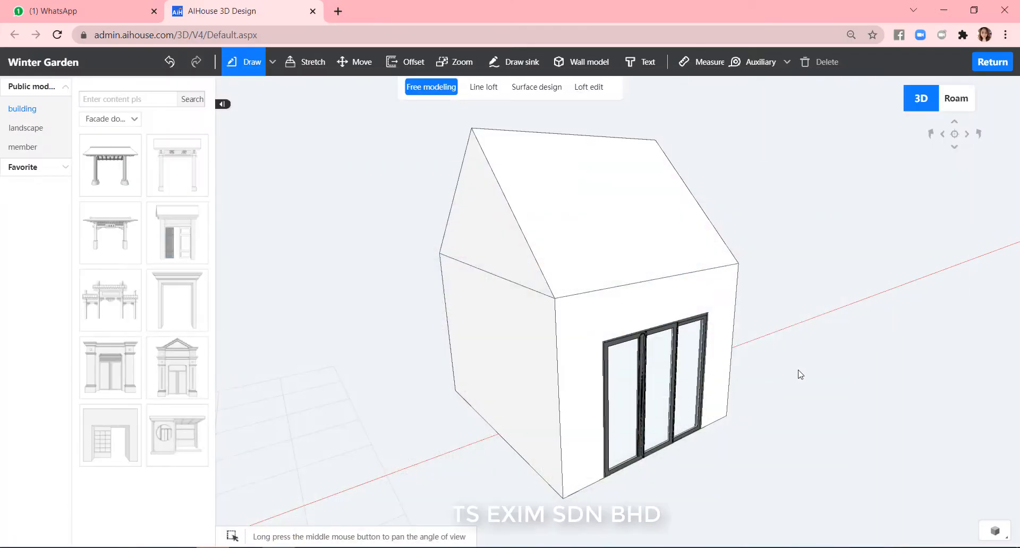
scroll(798, 371, "down", 4)
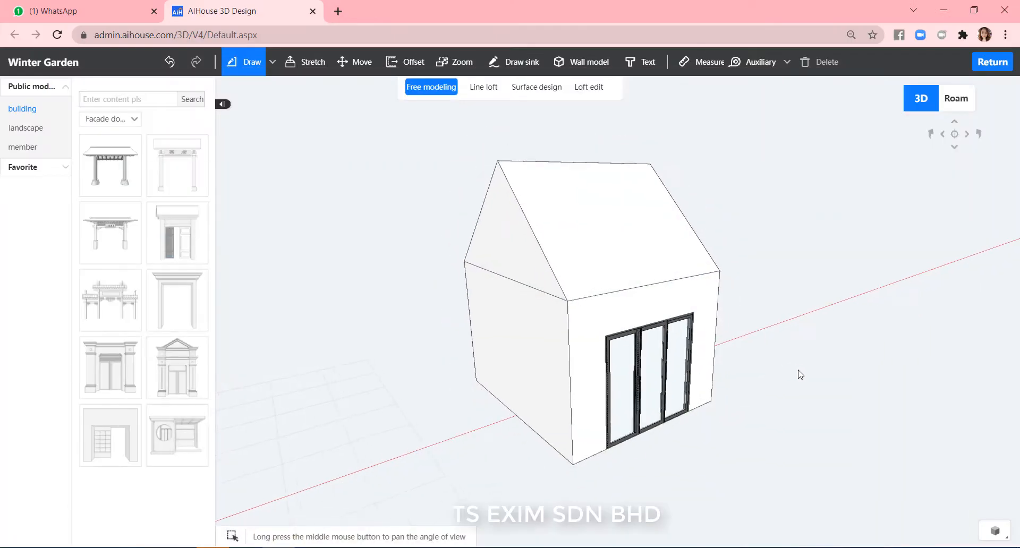
left_click_drag(856, 381, 713, 430)
middle_click_drag(714, 430, 700, 446)
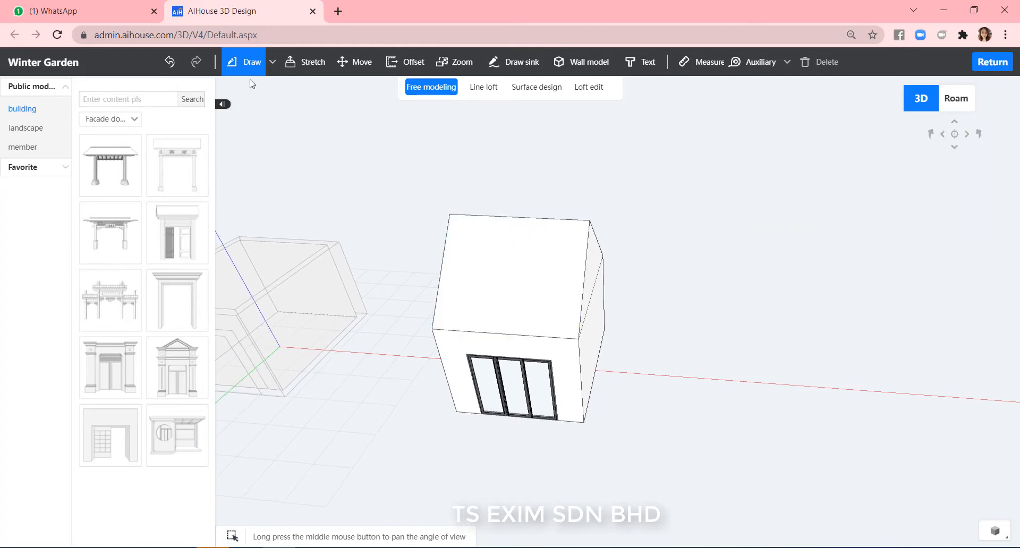
mouse_move(255, 71)
left_click(260, 106)
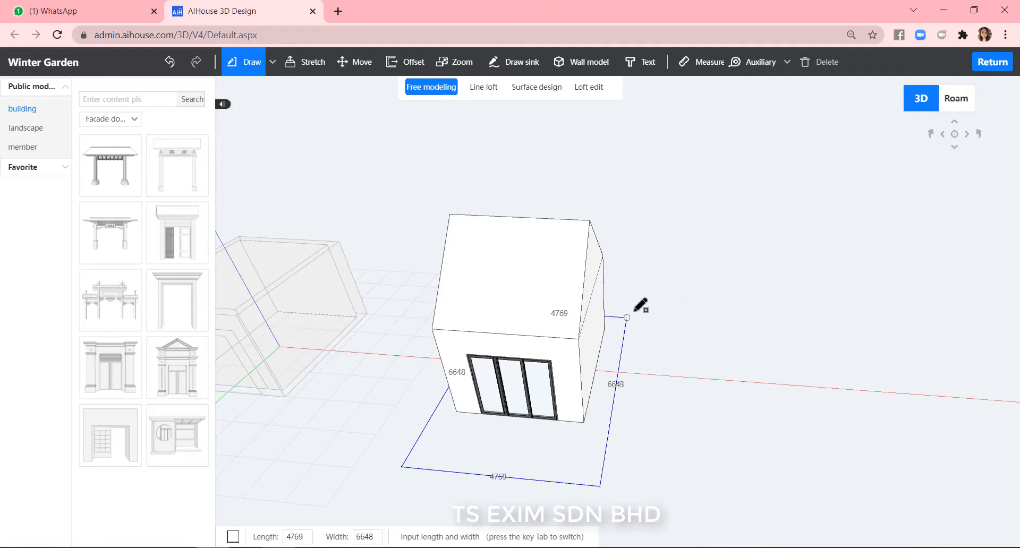
left_click(638, 297)
middle_click_drag(701, 360, 878, 357)
scroll(875, 377, "down", 3)
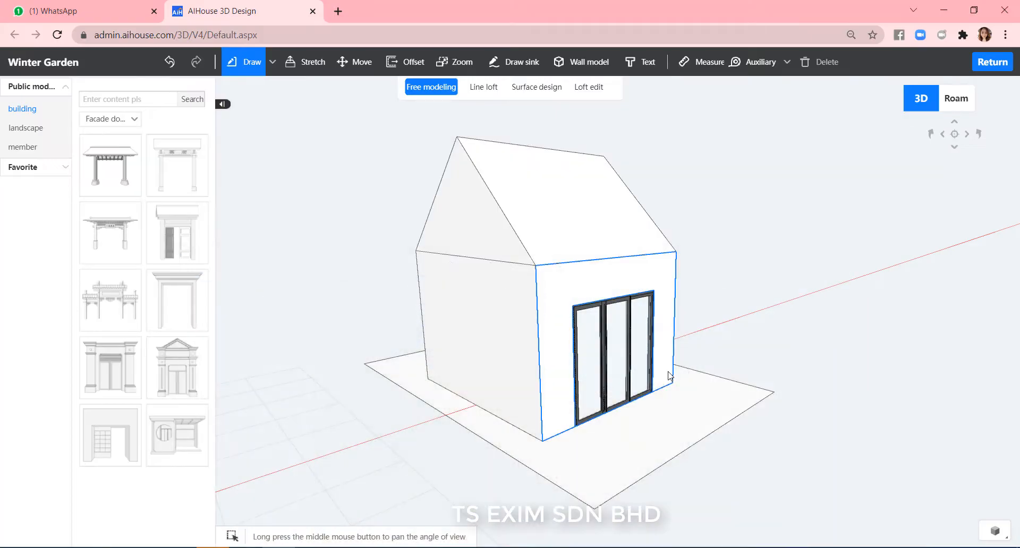
Step: Return from the winter garden editor to the main design and search the public model library for "roof"
left_click(992, 62)
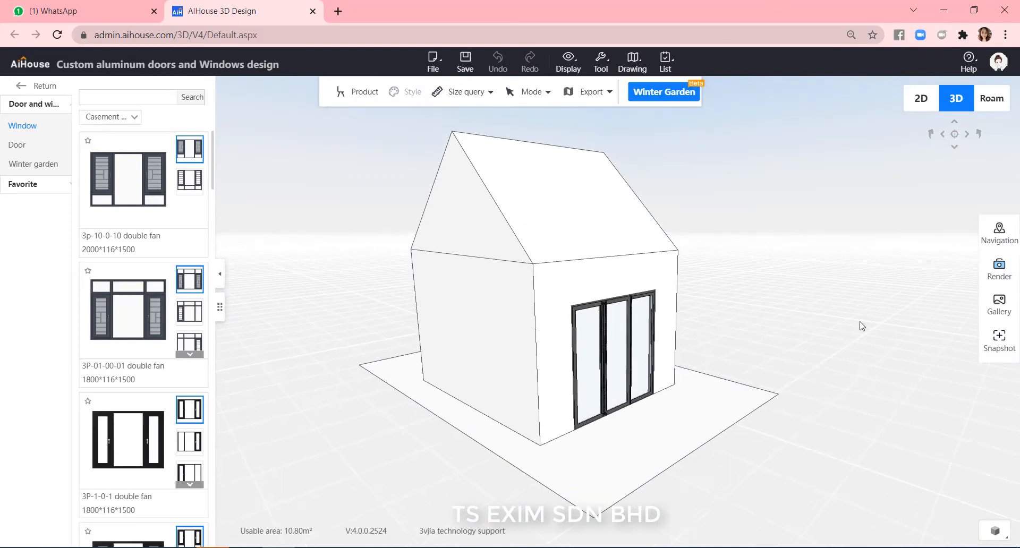
left_click(24, 84)
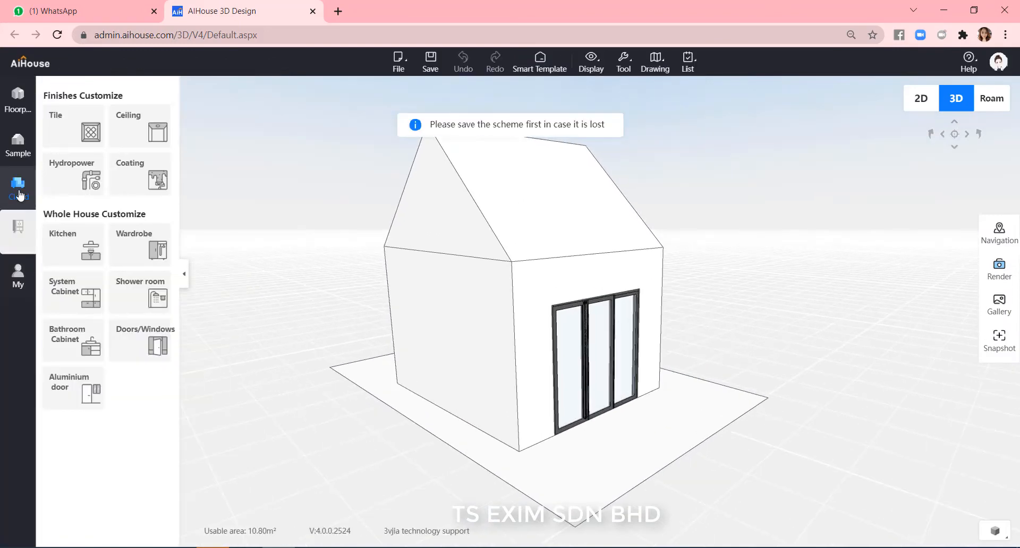
left_click(154, 343)
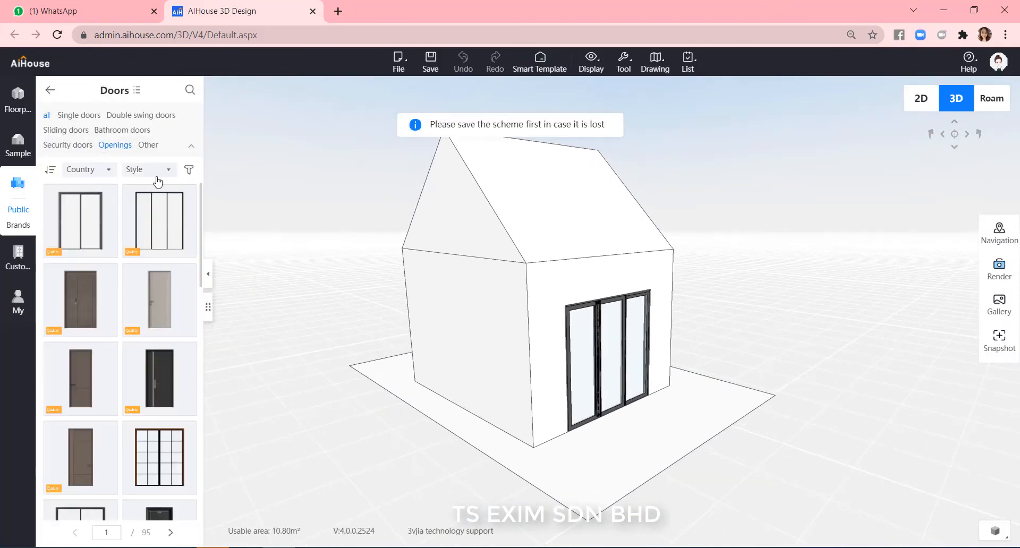
left_click(51, 90)
left_click(131, 90)
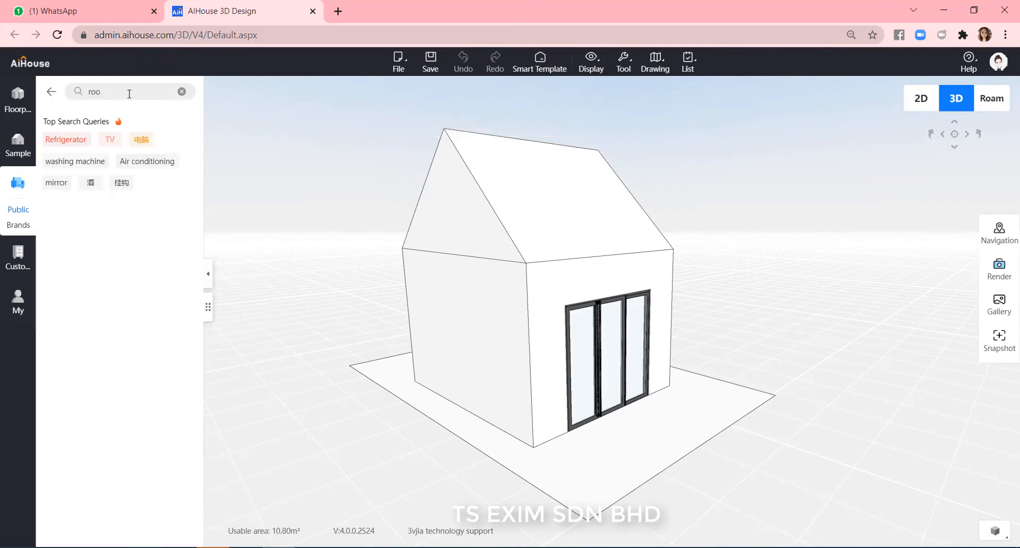
key("Return")
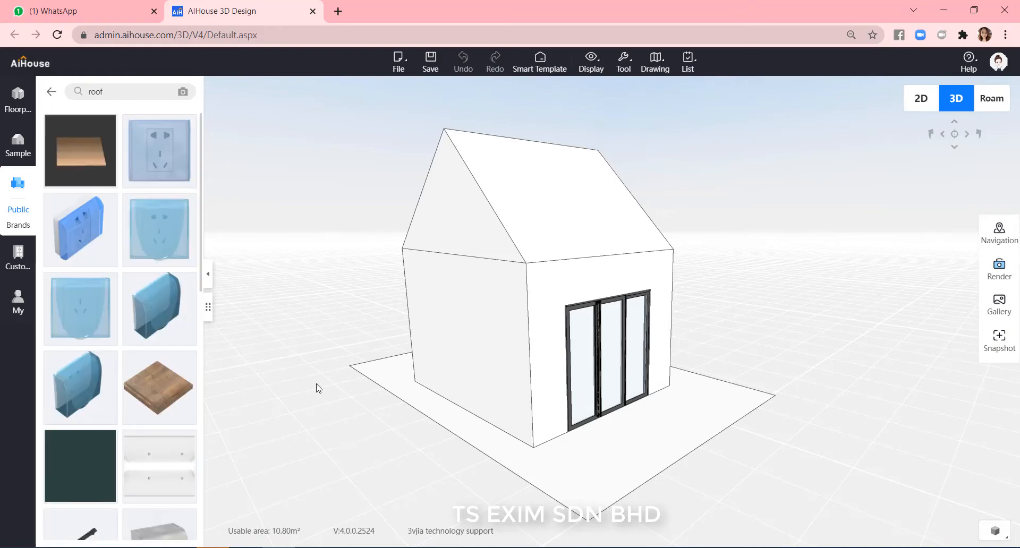
scroll(141, 392, "down", 10)
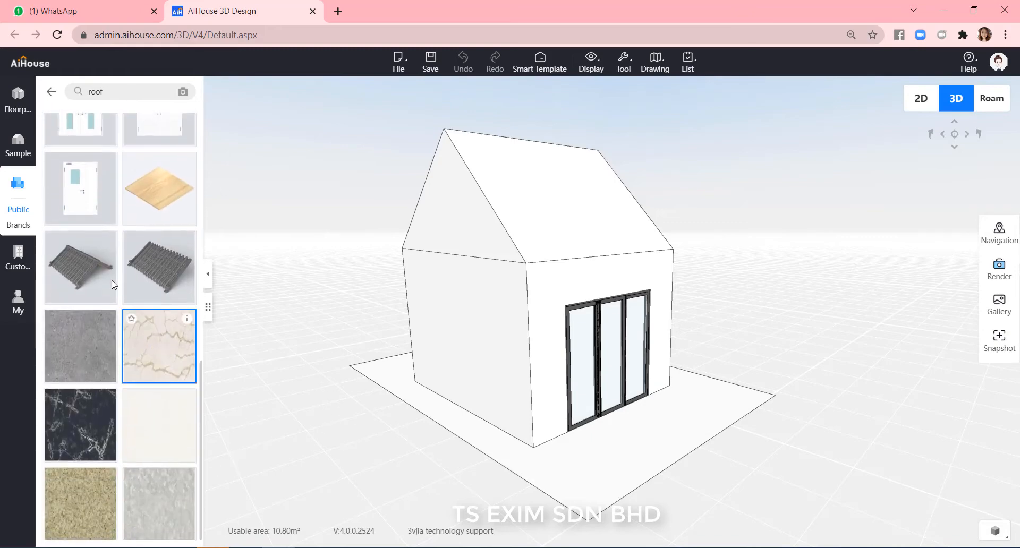
Step: Place the "Chinese tile roof - half" model on the wall above the sliding door
left_click_drag(347, 424, 375, 467)
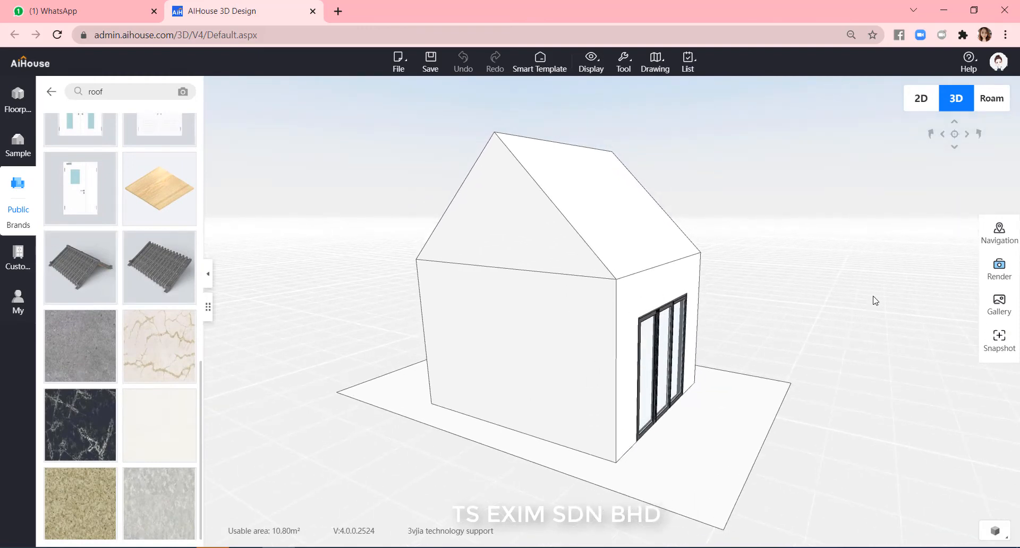
left_click_drag(866, 295, 314, 342)
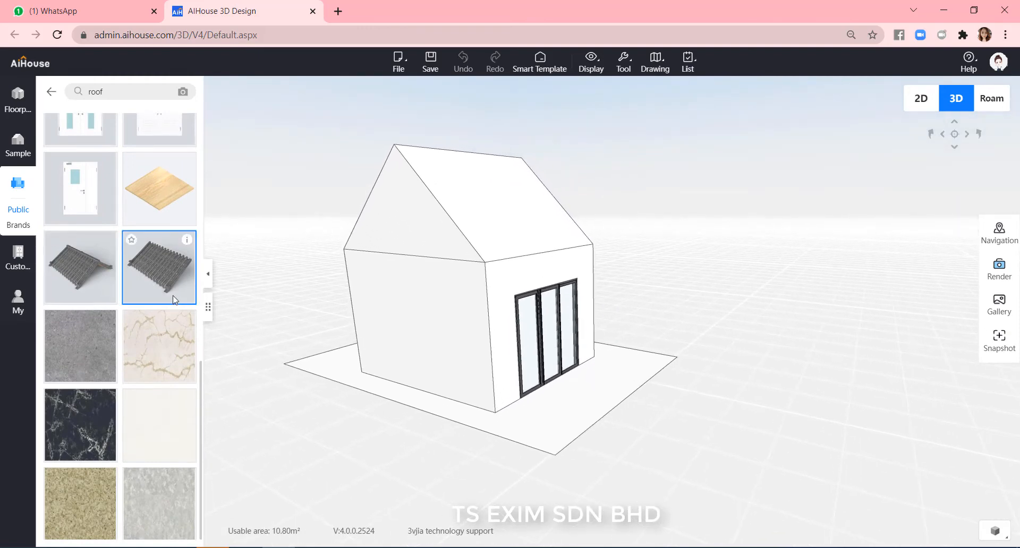
left_click_drag(448, 301, 572, 287)
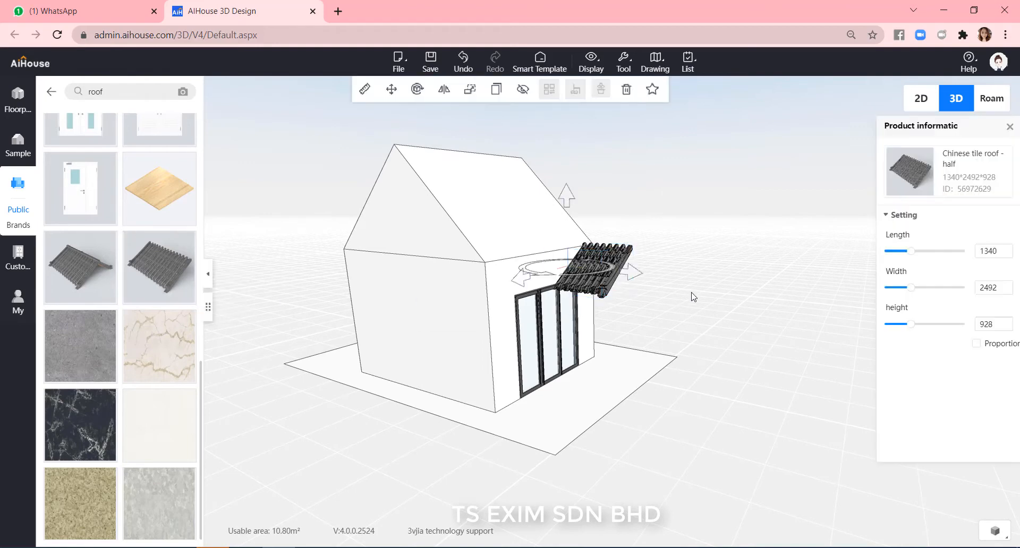
left_click(697, 329)
scroll(697, 331, "up", 2)
left_click(610, 289)
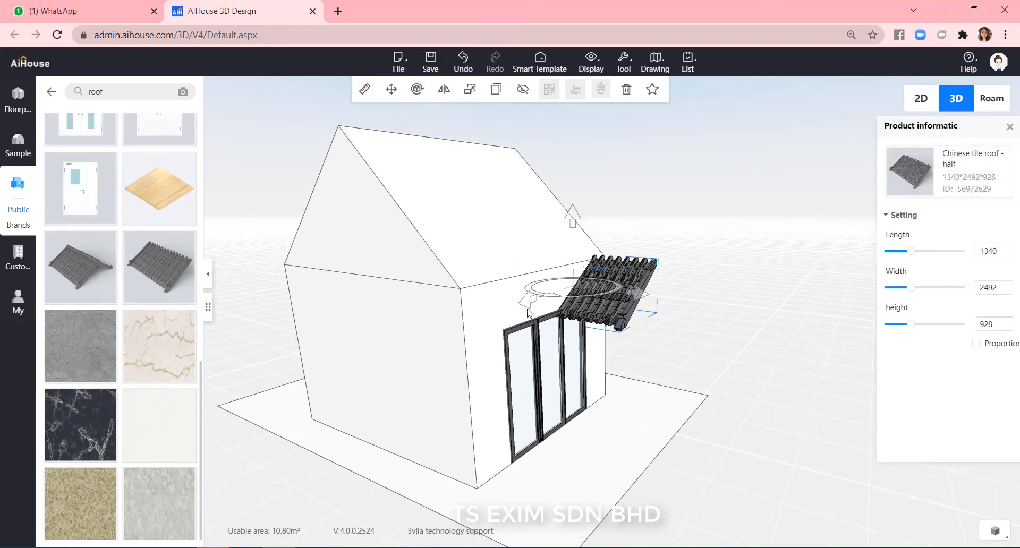
Step: Move the half tile roof along the front wall so it is centered over the sliding door and meets the wall
left_click_drag(610, 289, 611, 307)
left_click(690, 340)
left_click_drag(691, 340, 595, 478)
left_click(478, 366)
left_click_drag(473, 406, 485, 486)
left_click_drag(627, 451, 531, 455)
left_click_drag(502, 410, 478, 413)
left_click_drag(406, 486, 415, 424)
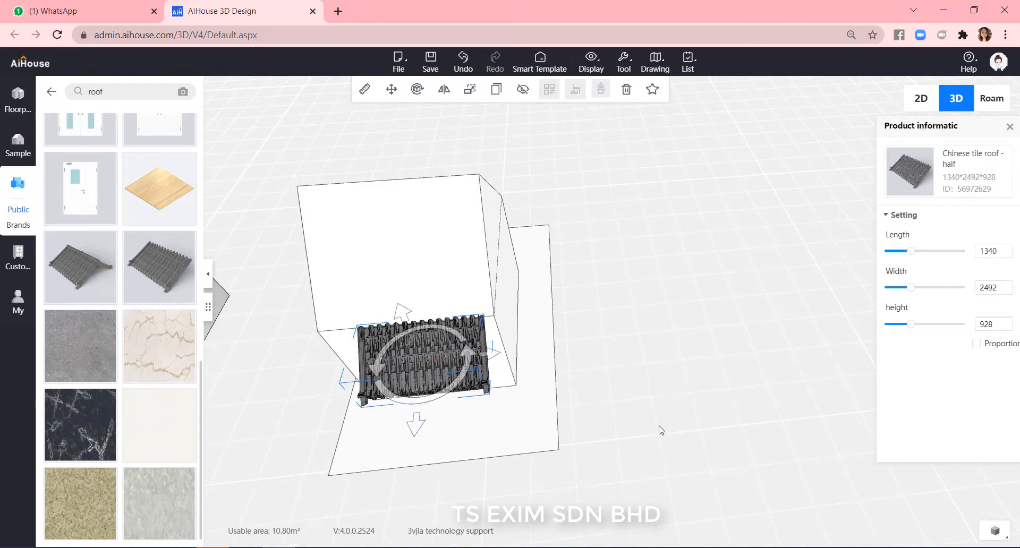
left_click_drag(660, 431, 808, 303)
left_click_drag(604, 189, 604, 209)
Step: Consult the reference house photo and tilt the half tile roof to a shallower awning slope, raising it slightly above the door
left_click(410, 547)
left_click(410, 547)
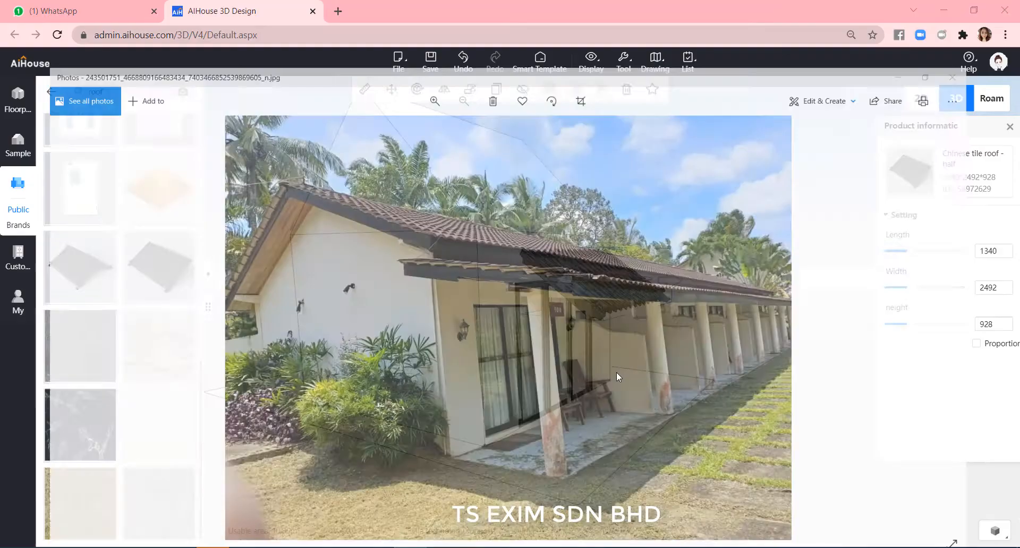
left_click_drag(616, 372, 692, 379)
mouse_move(721, 250)
left_click_drag(721, 249, 708, 236)
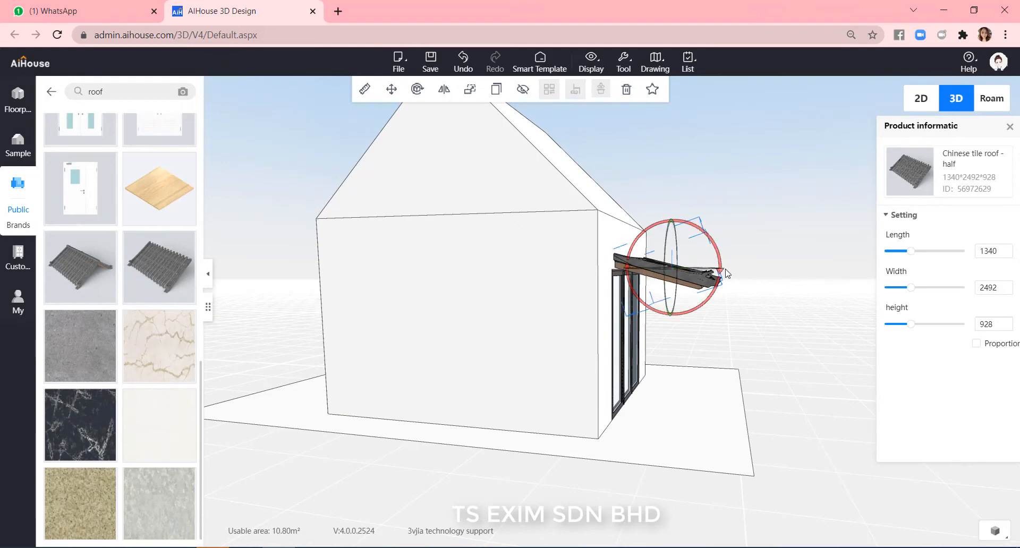
left_click_drag(673, 201, 673, 188)
Step: Enlarge the half tile roof to a length of 1820 and a width of 3831, and adjust its height on the wall
left_click_drag(754, 282, 641, 401)
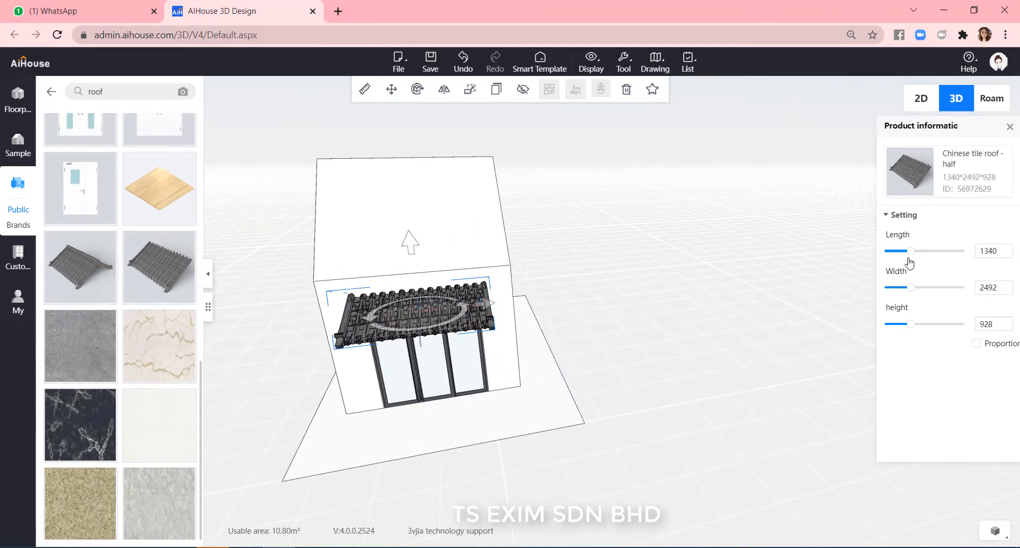
left_click_drag(911, 287, 927, 291)
left_click(745, 349)
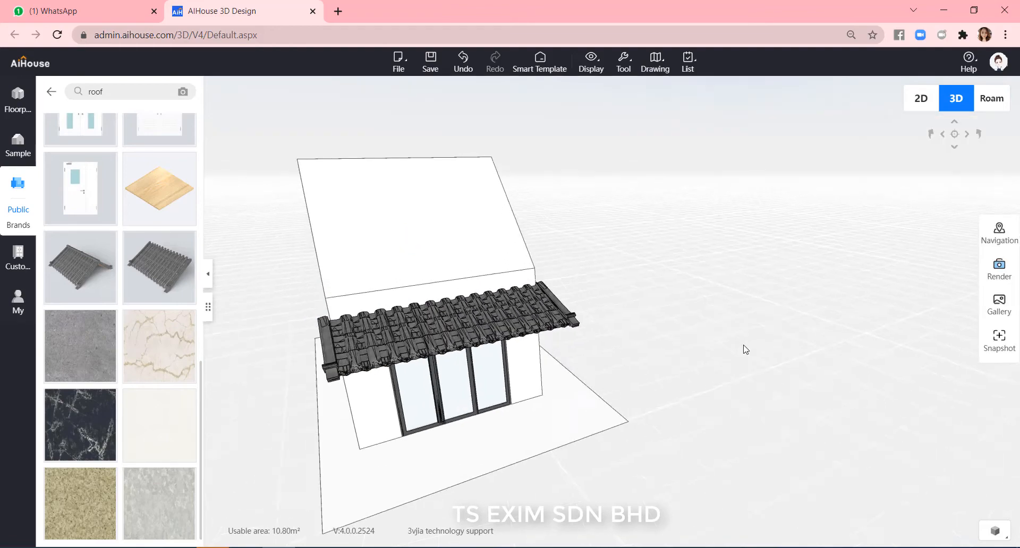
left_click_drag(744, 346, 792, 388)
left_click(600, 324)
left_click_drag(910, 252, 923, 258)
left_click_drag(636, 346, 705, 349)
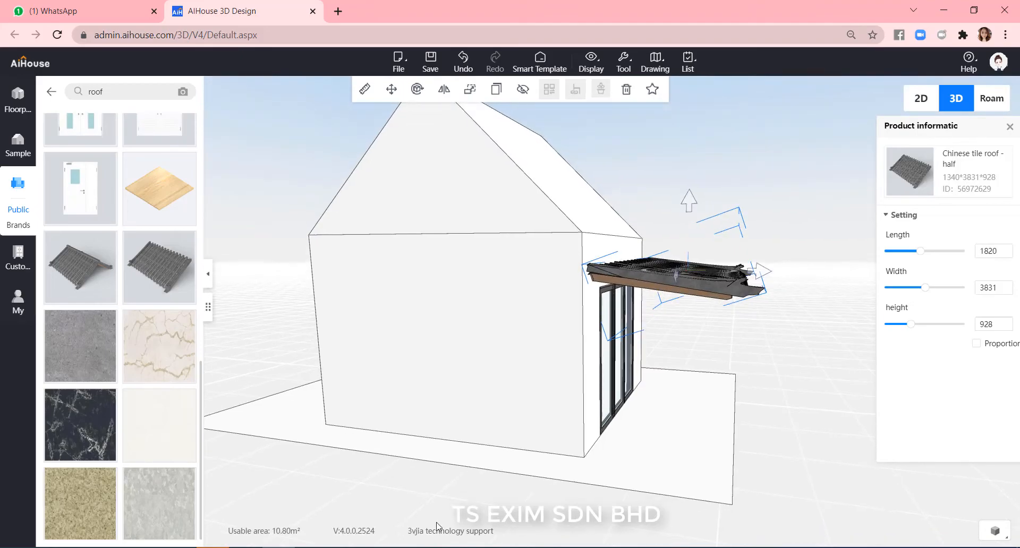
left_click_drag(711, 231, 715, 231)
Step: Place the full two-sided "Chinese tile roof" model on the winter garden's pitched roof
left_click(847, 485)
left_click_drag(847, 485, 435, 163)
scroll(769, 217, "down", 3)
right_click_drag(769, 217, 802, 283)
left_click_drag(87, 269, 526, 291)
left_click_drag(711, 206, 331, 367)
left_click(523, 342)
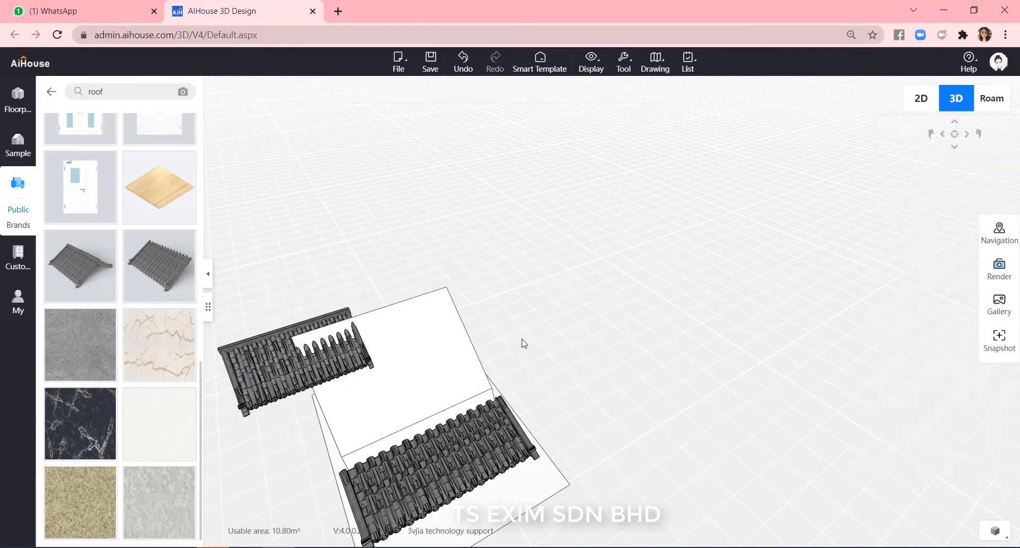
Step: Center the full tile roof over the gable and raise its ridge above the building's ridge
left_click_drag(523, 342, 740, 343)
left_click(684, 240)
left_click_drag(688, 228, 704, 228)
left_click_drag(636, 155, 635, 146)
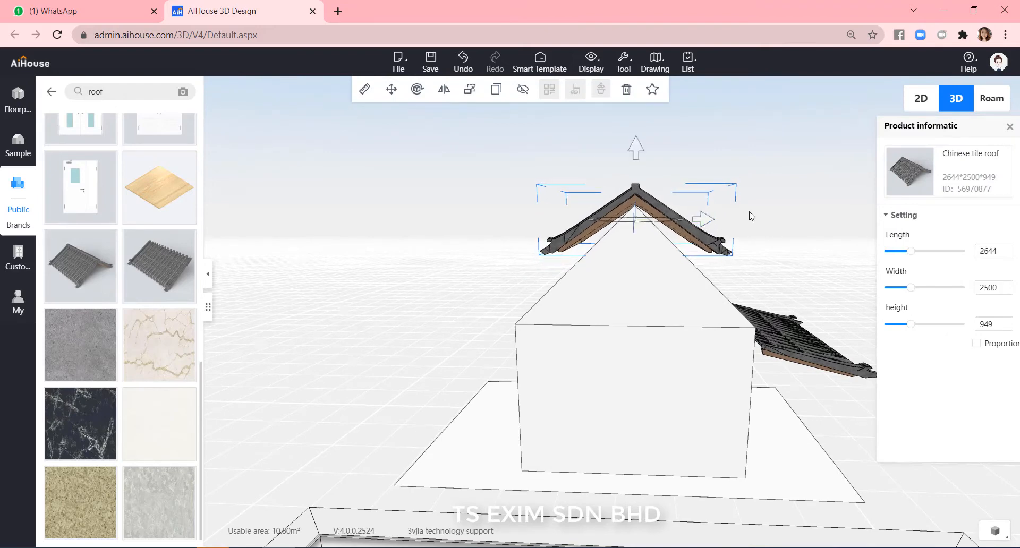
Step: Set the full tile roof's height to 3000 and length to 4800, and lower it onto the pitched roof
key("Return")
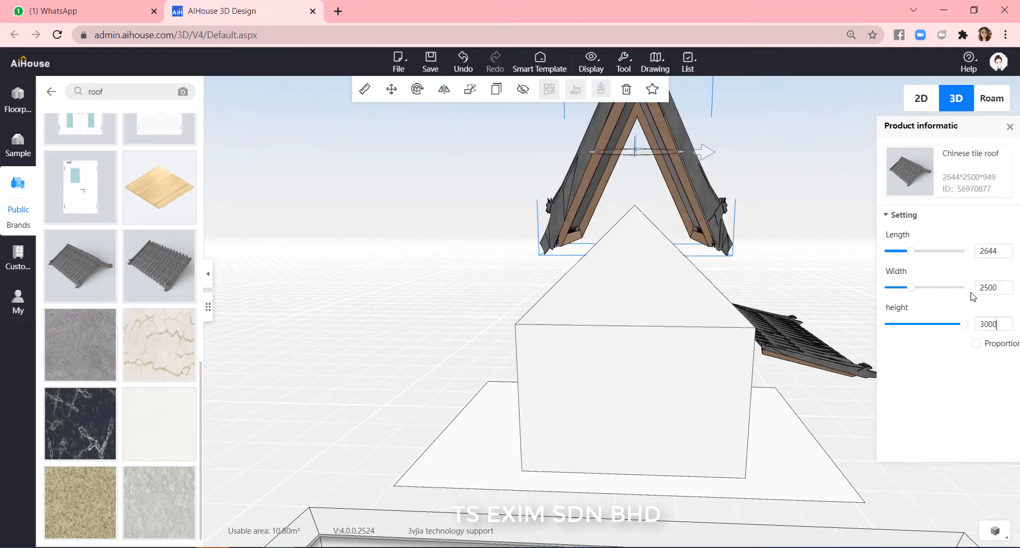
type("4800")
key("Return")
scroll(690, 212, "down", 3)
left_click_drag(632, 122, 632, 201)
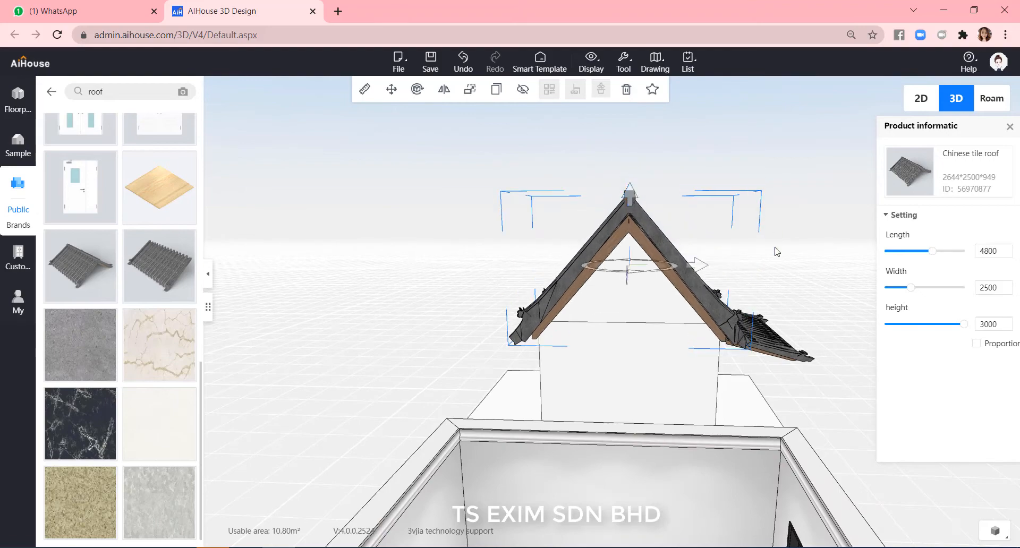
Step: Set the full tile roof's width to 5000 and slide it along the ridge to cover the building
left_click_drag(774, 250, 675, 268)
key("Return")
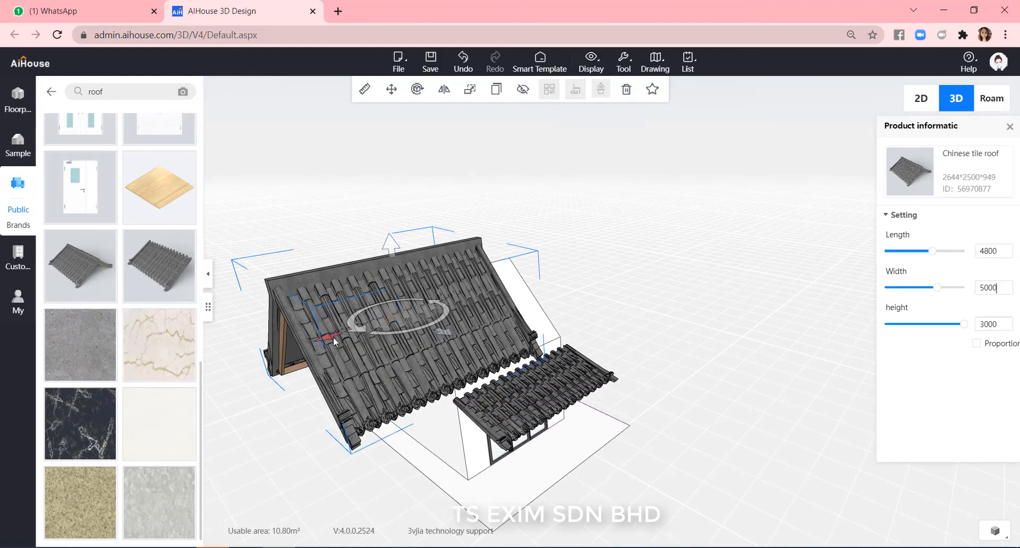
left_click_drag(333, 337, 414, 311)
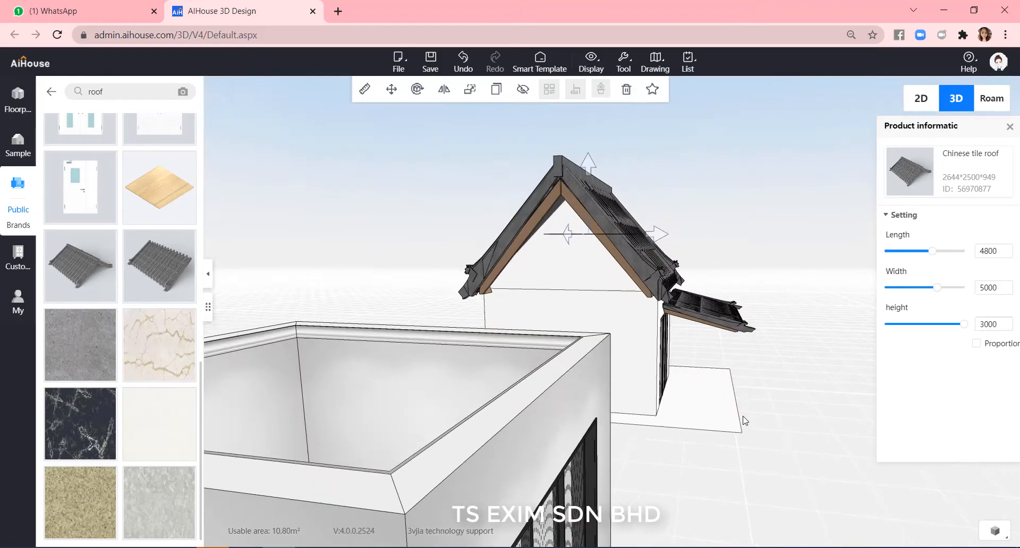
Step: Reduce the full tile roof's width to 4600
scroll(745, 421, "up", 5)
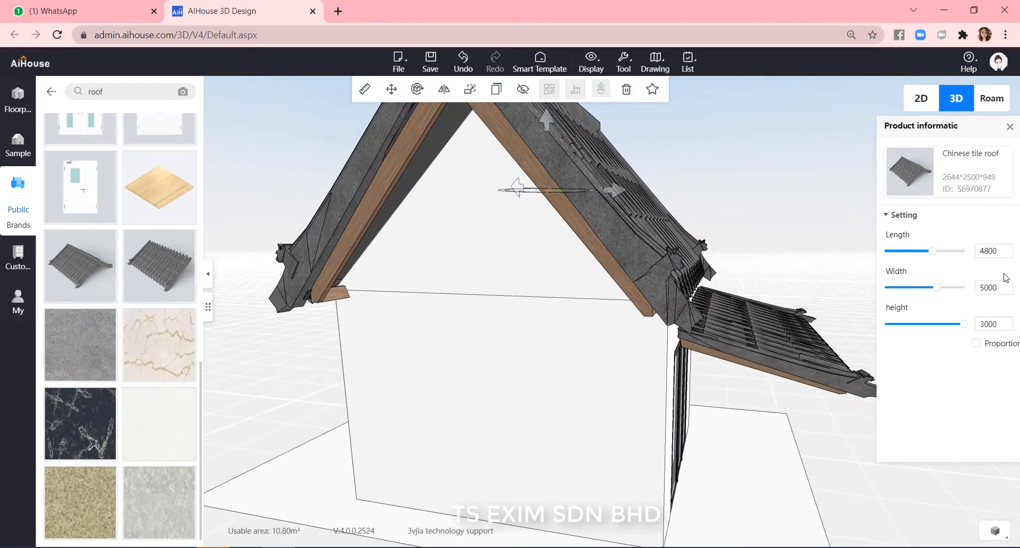
type("4600")
key("Return")
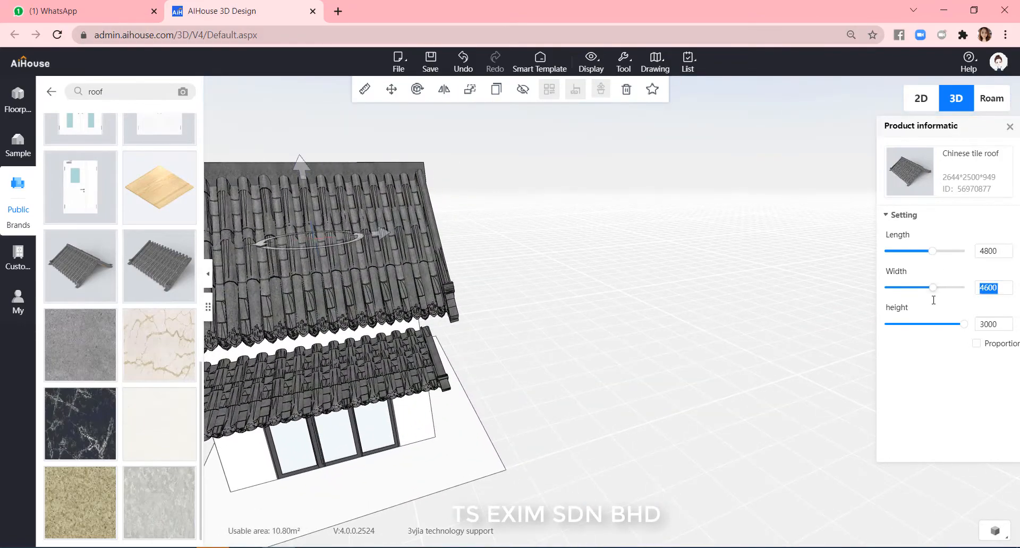
Step: Set the full tile roof's width to 4500 and slide it slightly along the ridge to align with the building
type("4500")
left_click(655, 354)
key("a")
left_click(353, 244)
left_click_drag(335, 244, 324, 244)
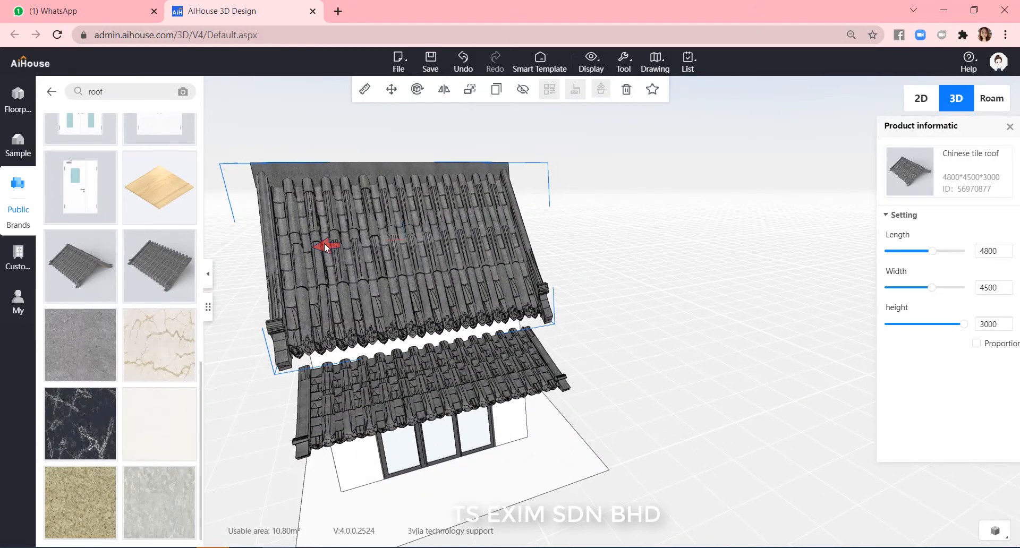
Step: Set the full tile roof's length to 5200, shift it sideways over the gable and lower it slightly
left_click_drag(627, 372, 853, 452)
left_click(765, 241)
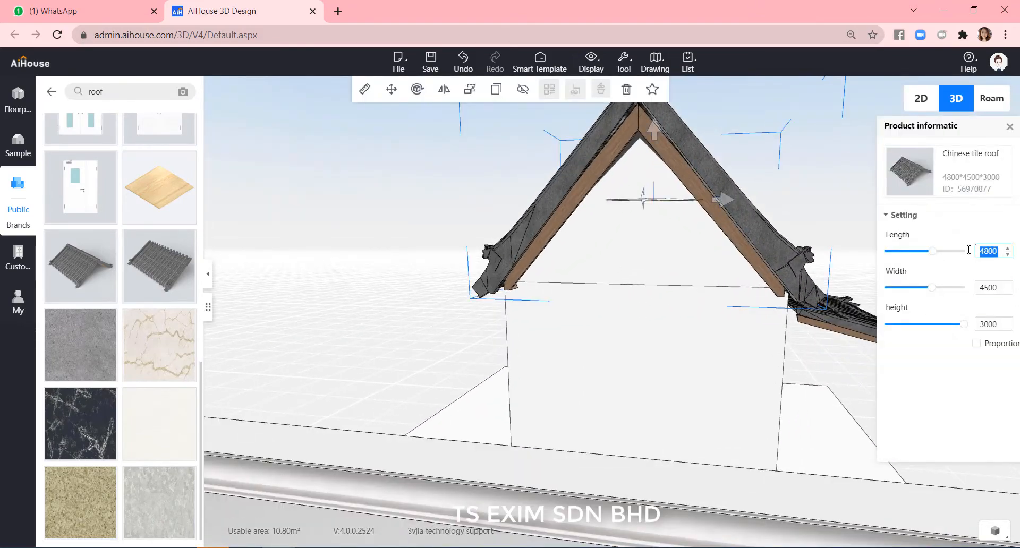
type("5000")
type("5200")
mouse_move(789, 185)
left_mouse_down()
mouse_move(784, 195)
mouse_move(801, 197)
left_mouse_up()
left_click_drag(671, 134, 670, 139)
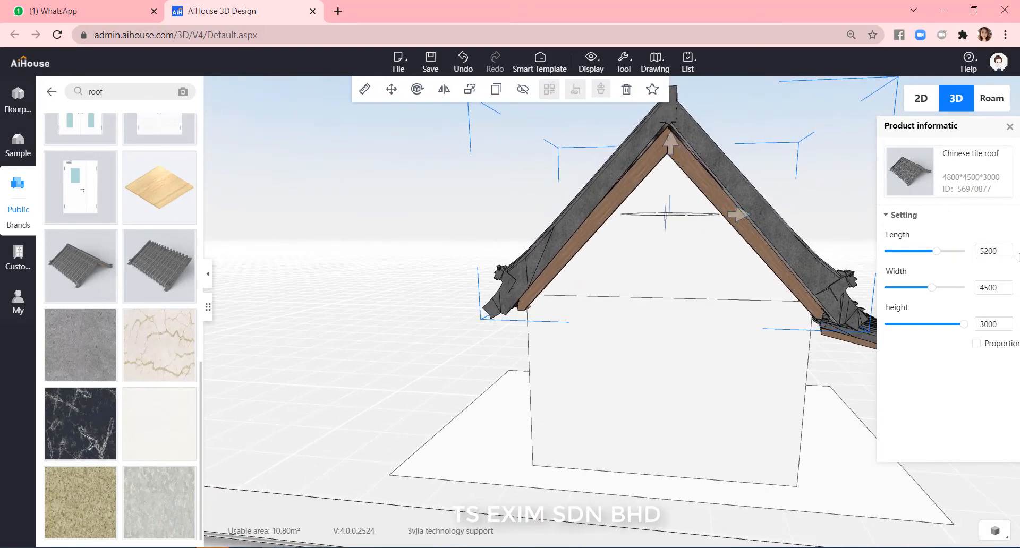
Step: Set the full tile roof's length to 5500 and height to 2800, and adjust its height above the gable
type("5500")
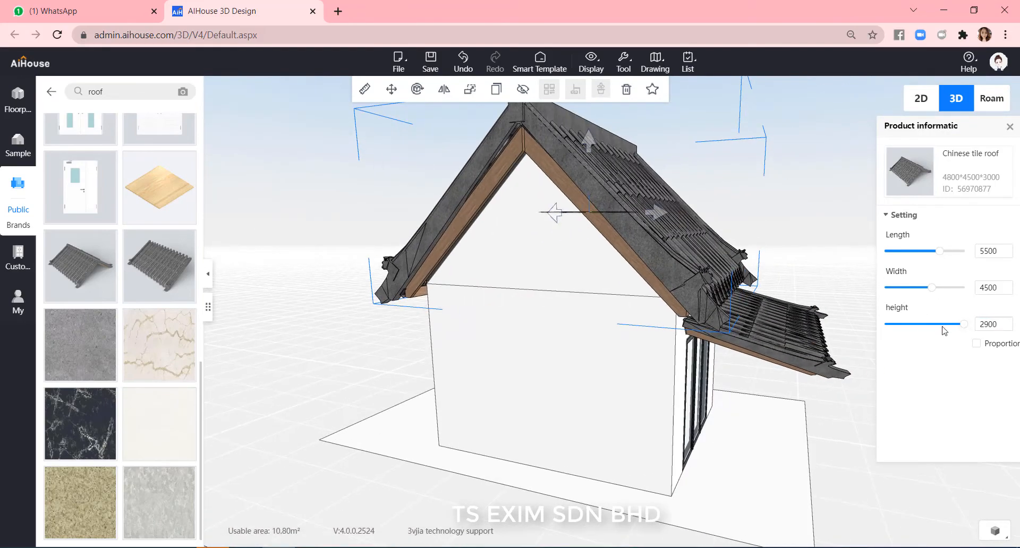
type("8")
left_click_drag(747, 228, 797, 228)
left_click_drag(647, 142, 648, 142)
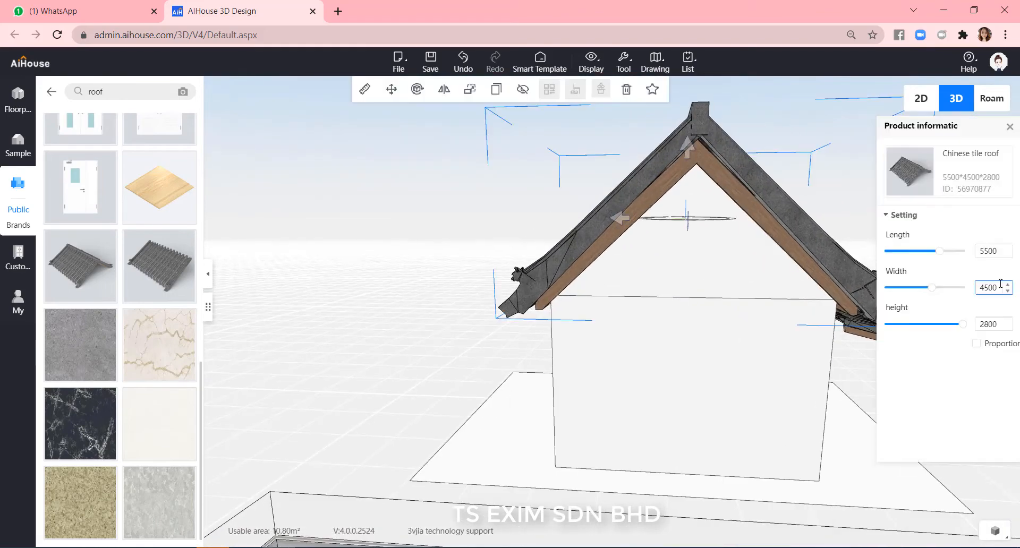
Step: Set the full tile roof's length to 5400 and reduce its width to 4314 to fit the building
type("5400")
left_click(414, 216)
left_click_drag(414, 217, 729, 321)
left_click(500, 246)
left_click_drag(498, 281, 490, 283)
right_click_drag(611, 306, 738, 306)
left_click(556, 278)
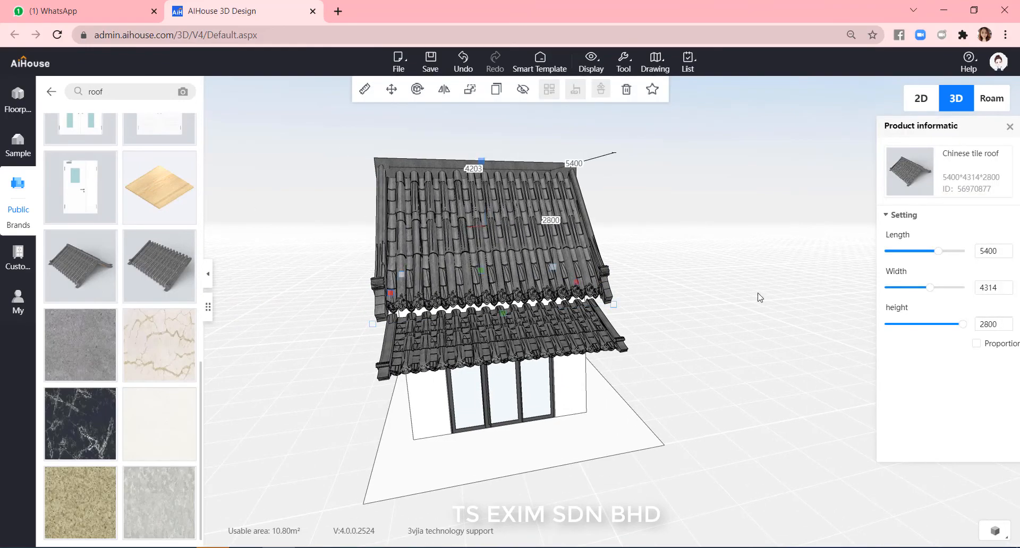
left_click_drag(786, 403, 504, 537)
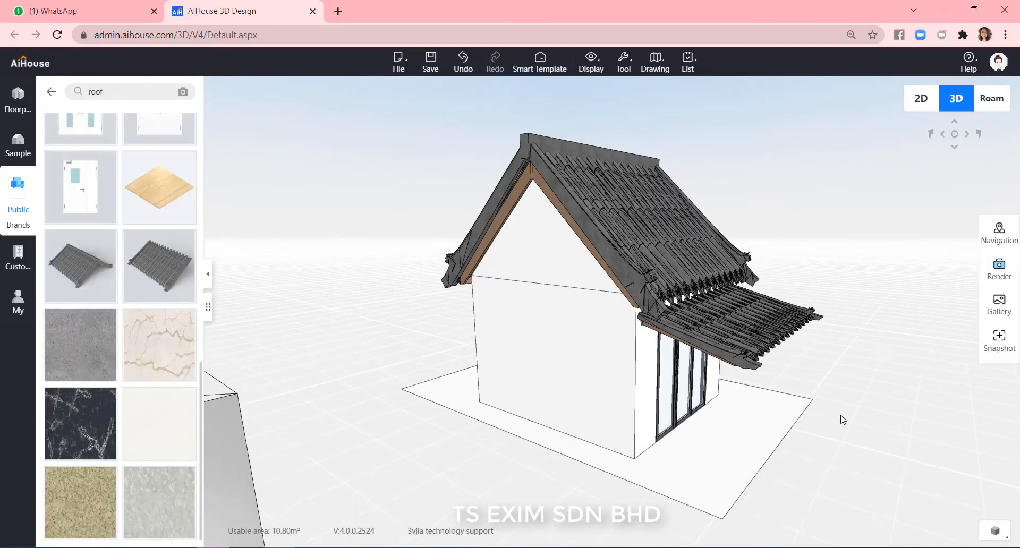
Step: Fine-tune the full tile roof's position along the ridge so it overhangs both gable ends
left_click(625, 252)
left_click_drag(517, 240, 510, 241)
left_click(824, 323)
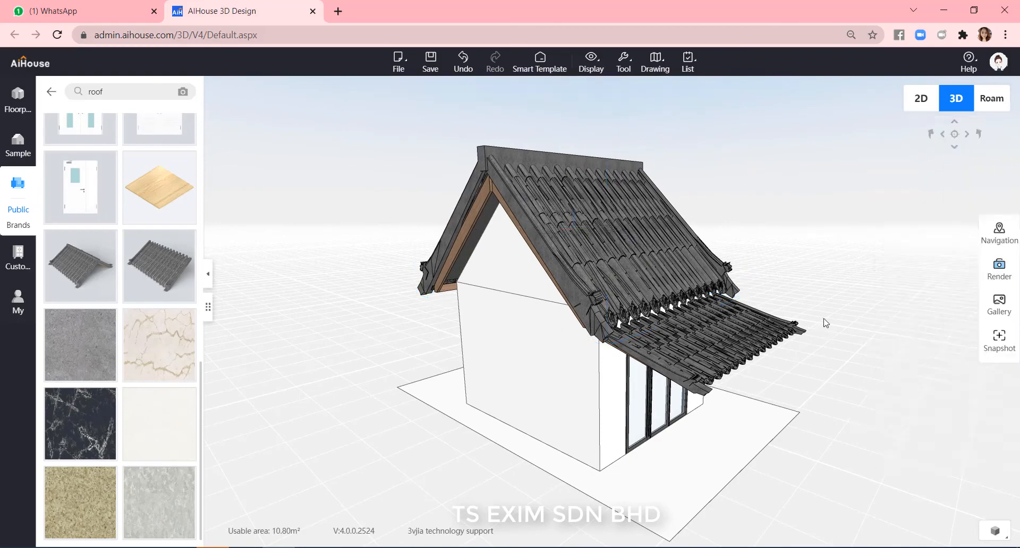
left_click_drag(825, 323, 770, 345)
left_click(547, 260)
left_click_drag(534, 240, 543, 240)
left_click(706, 363)
left_click_drag(705, 363, 856, 426)
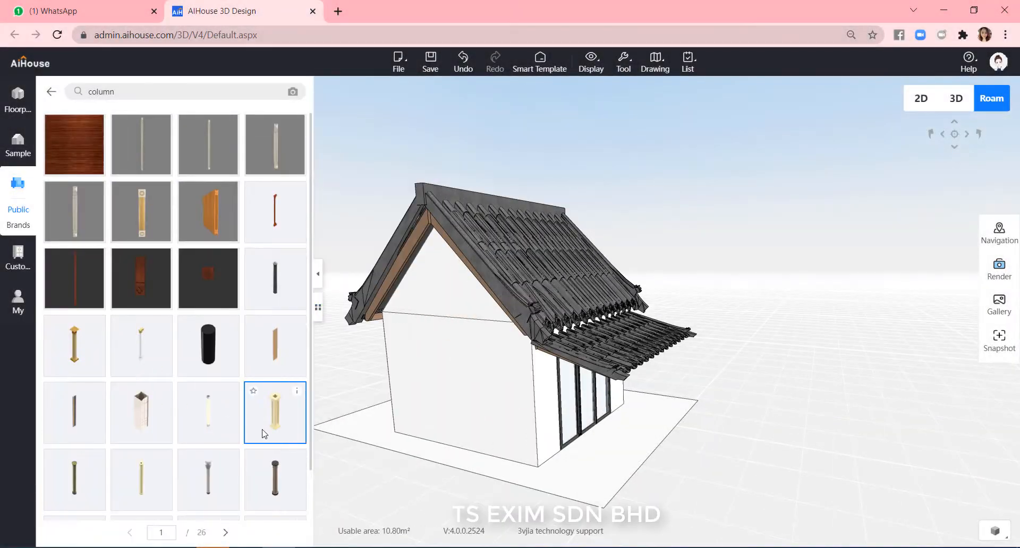
Step: Place the black round modern decorative column under the door awning and set its length and width to 400
scroll(264, 426, "down", 2)
left_click(208, 287)
left_click(592, 465)
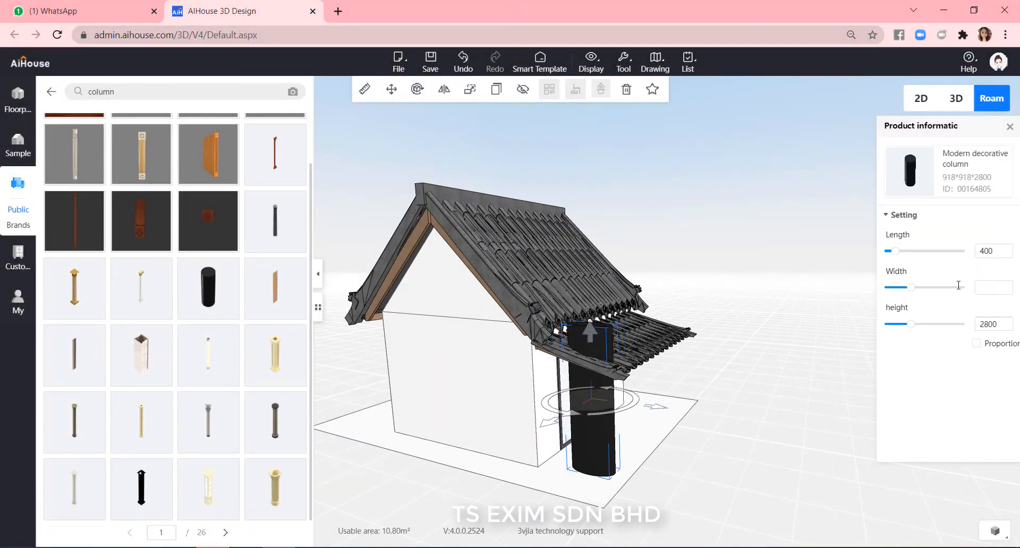
type("400")
key("Return")
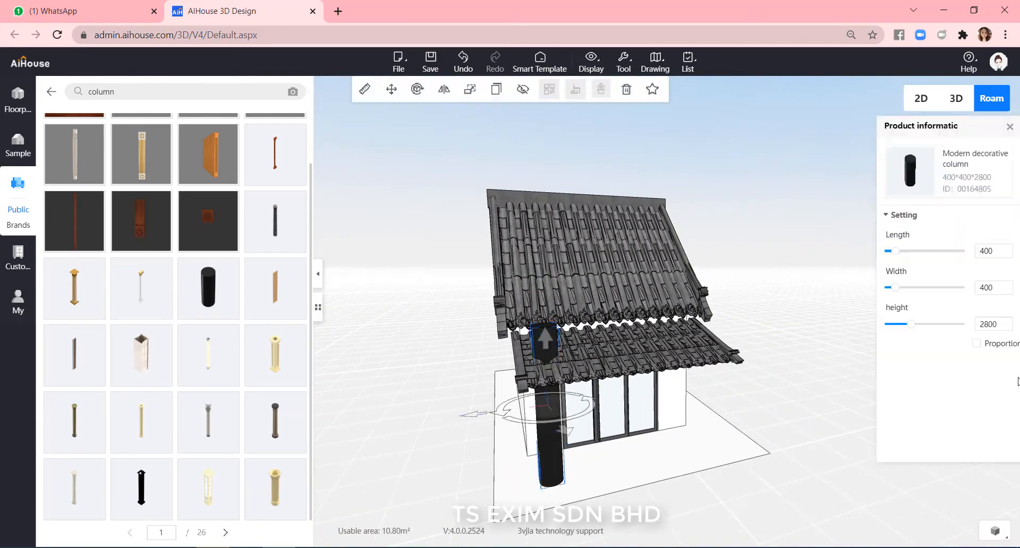
Step: Reduce the black column's height to 2200 to fit beneath the door awning
type("2500")
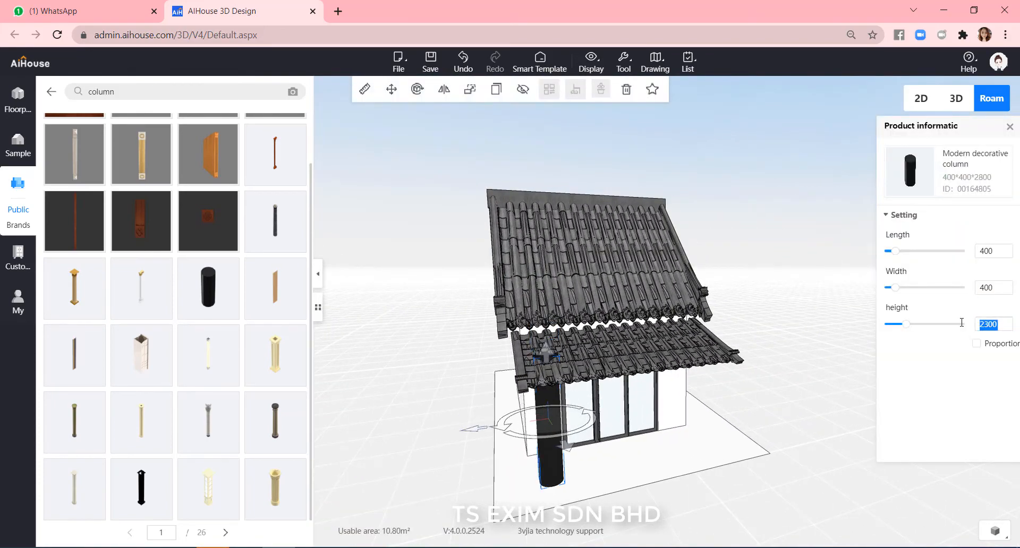
left_click(784, 431)
left_click_drag(785, 431, 703, 490)
Step: Copy the black column to the other front corner of the door awning and adjust the copy's position
left_click(585, 419)
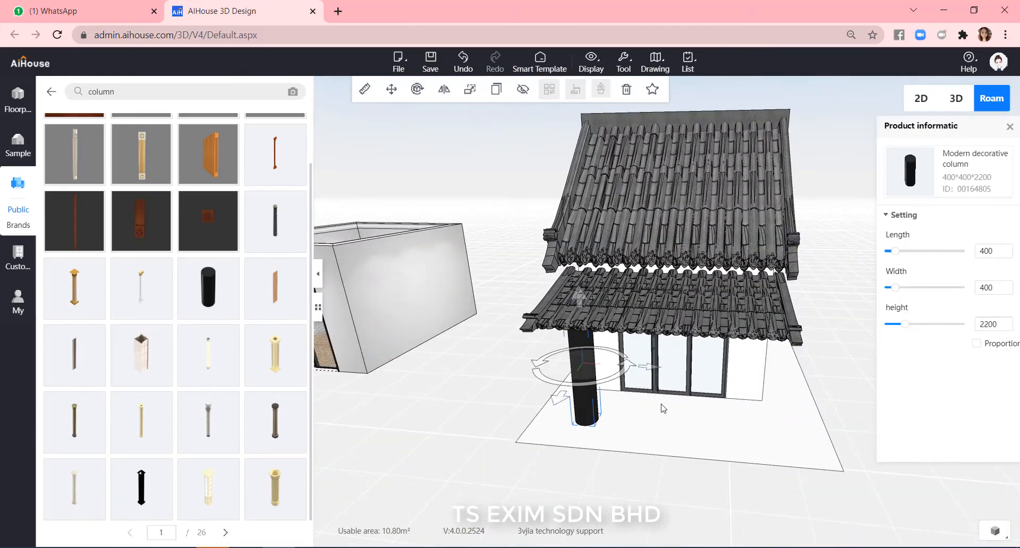
left_click_drag(654, 374, 832, 468, "ctrl")
left_click(736, 423)
left_click_drag(824, 375, 846, 379)
left_click(836, 405)
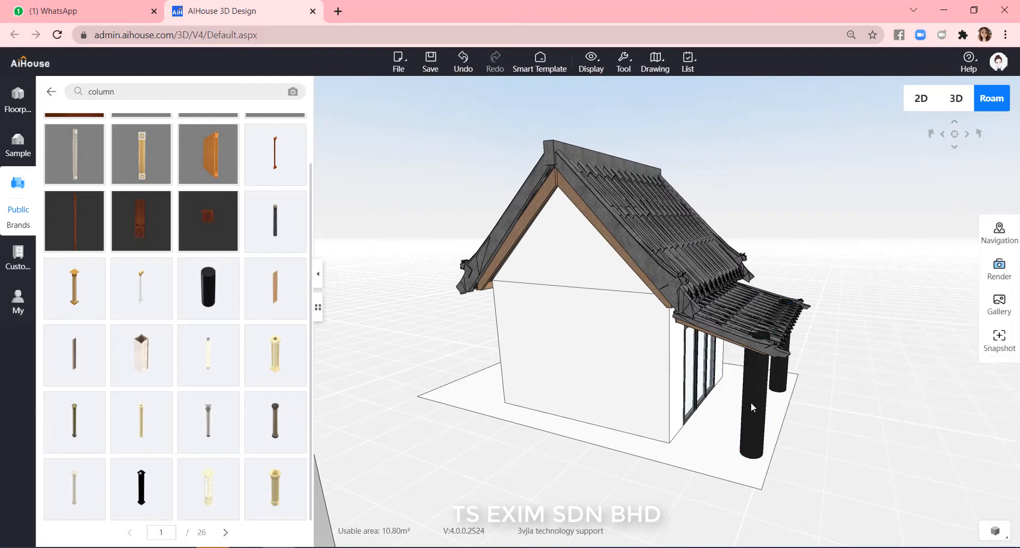
Step: Set the height of the two black awning columns to 2100
left_click(753, 408)
left_click(991, 324)
type("2100")
key("Return")
left_click(779, 378)
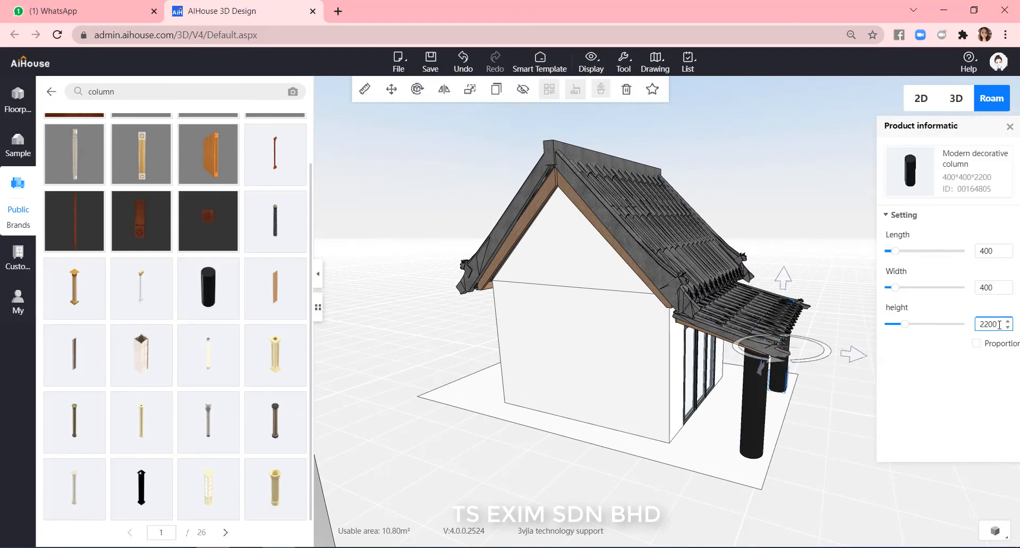
left_click_drag(871, 414, 875, 390)
key("w")
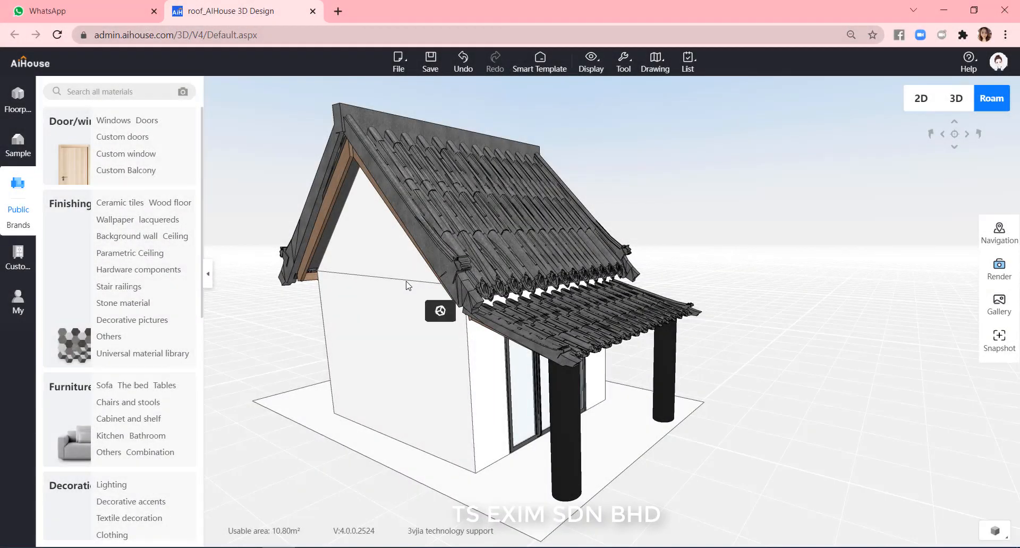
Step: Open the white building model for editing in Free Modeling
left_click(448, 318)
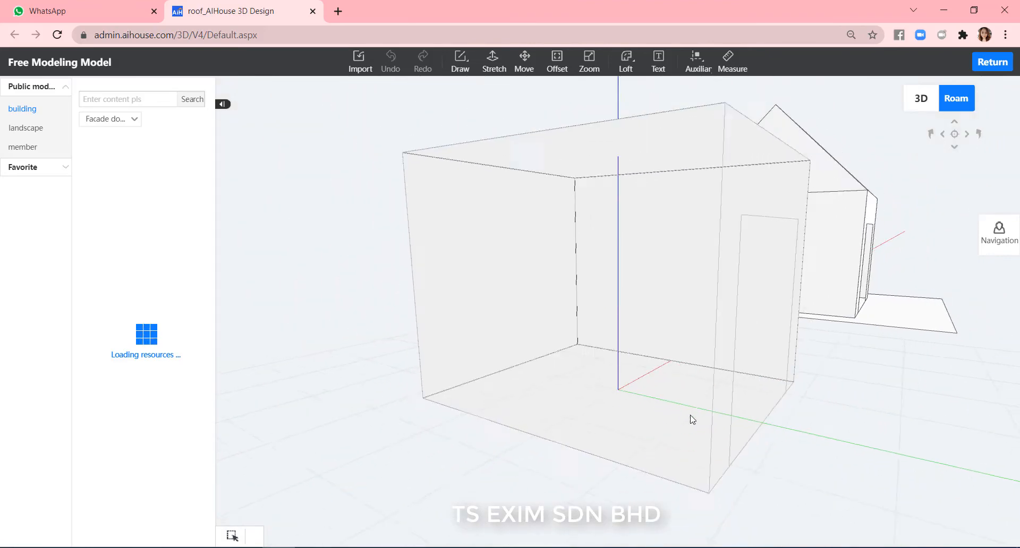
scroll(608, 452, "down", 2)
left_click_drag(769, 411, 567, 519)
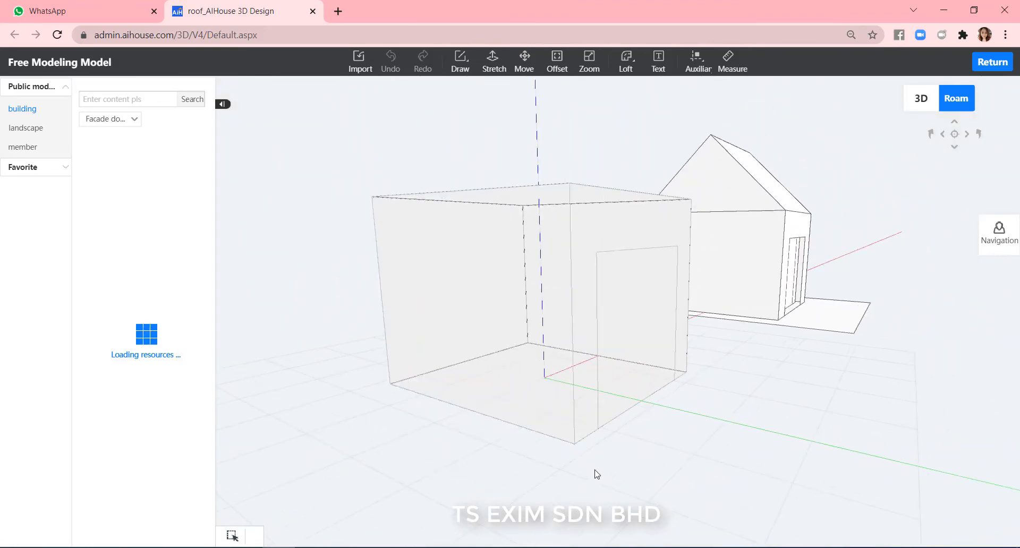
right_click_drag(852, 330, 829, 319)
scroll(762, 240, "up", 5)
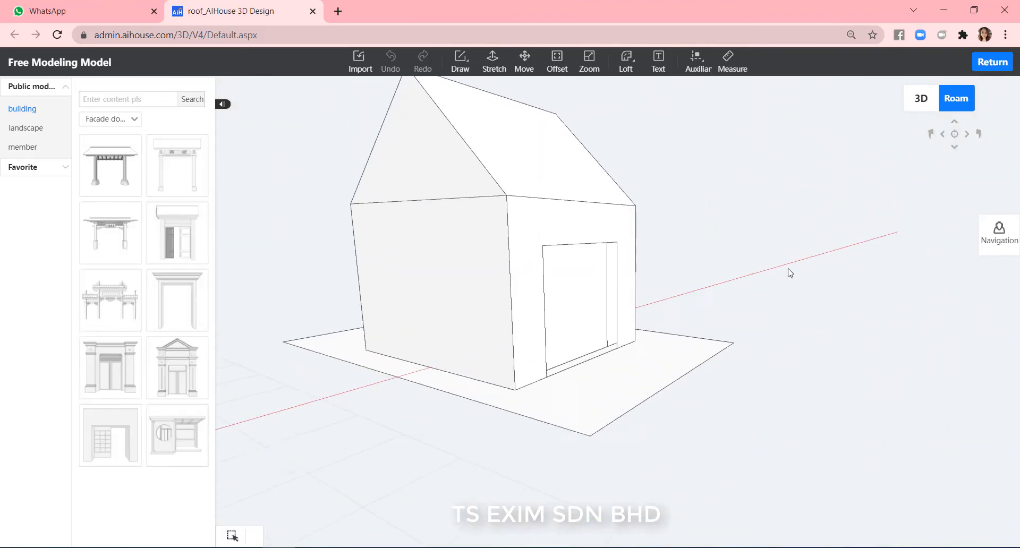
scroll(846, 307, "up", 1)
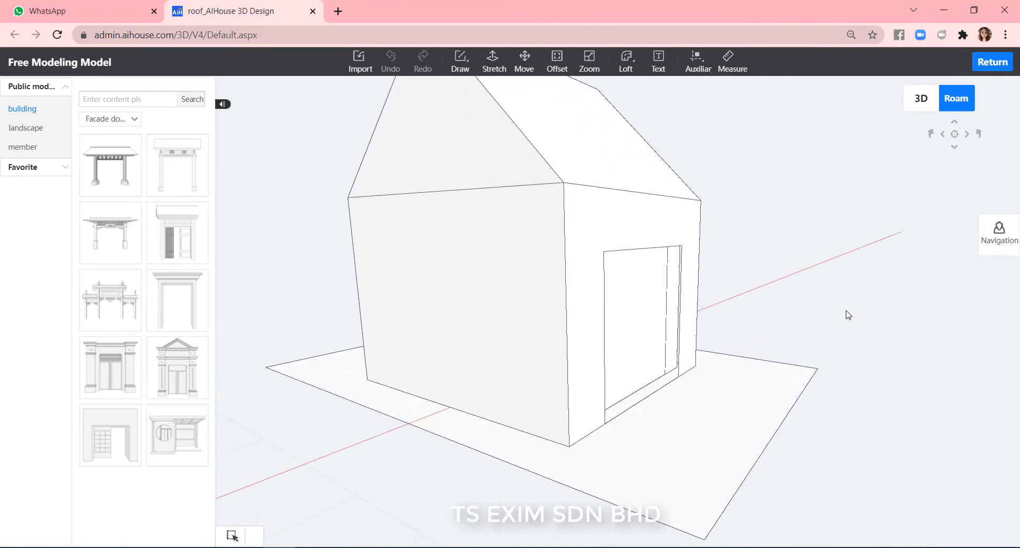
right_click_drag(846, 310, 838, 344)
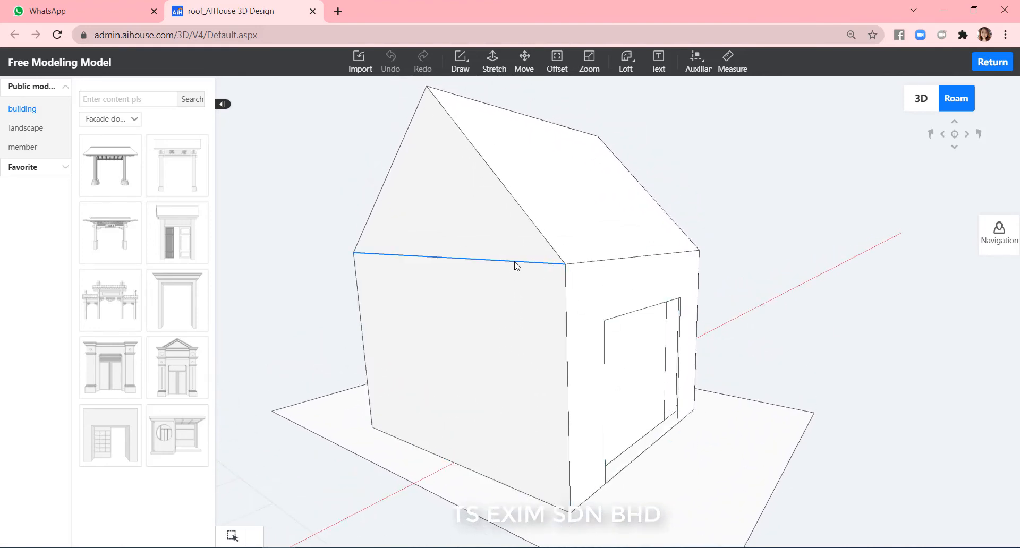
Step: Delete the horizontal edge between gable and wall on both end faces of the house
left_click(572, 291)
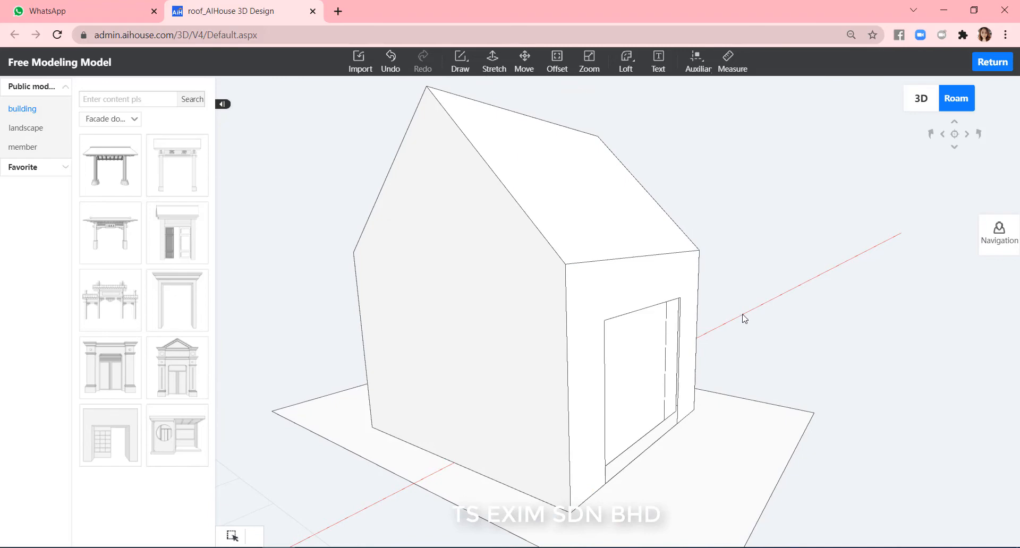
left_click_drag(799, 383, 468, 391)
left_click_drag(614, 317, 297, 234)
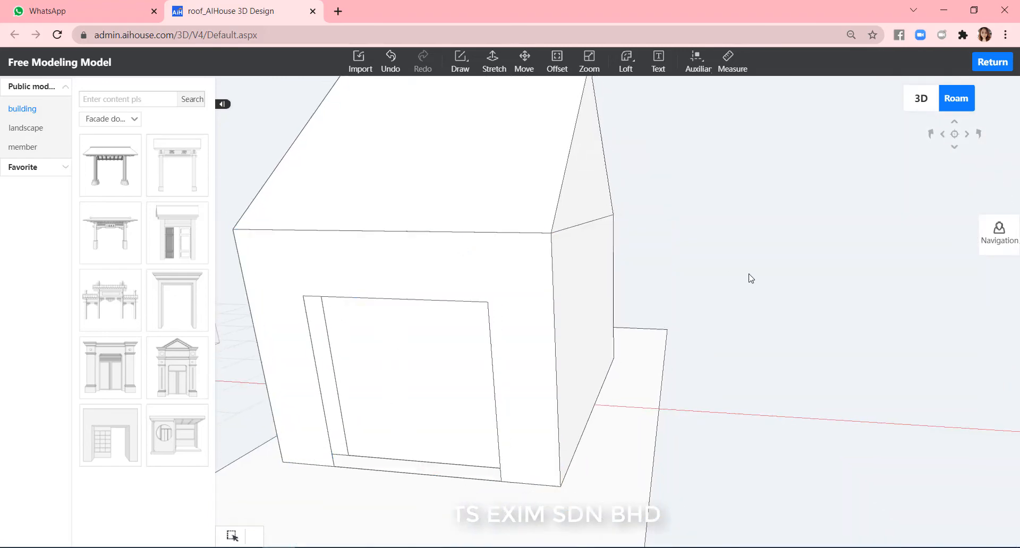
left_click_drag(750, 278, 403, 185)
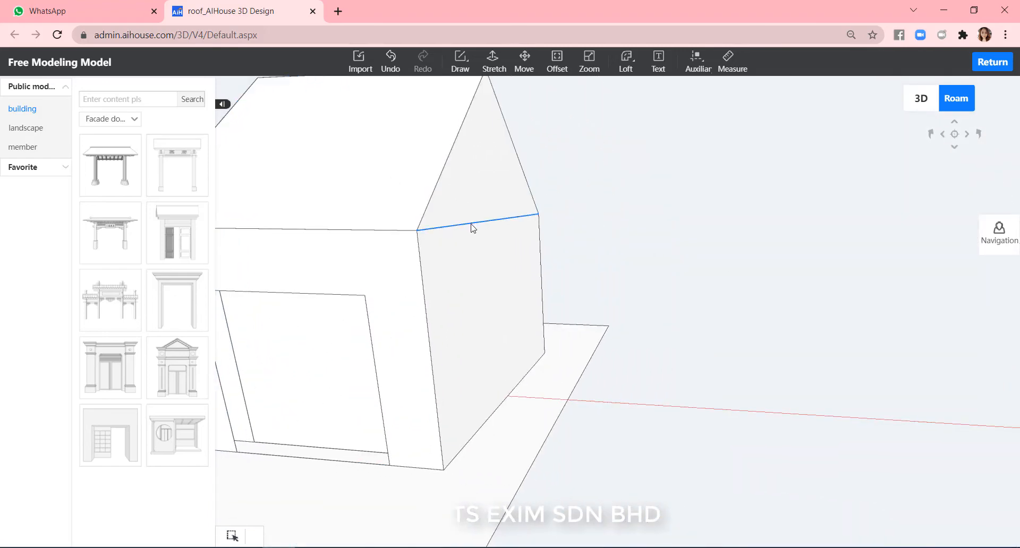
scroll(707, 263, "down", 10)
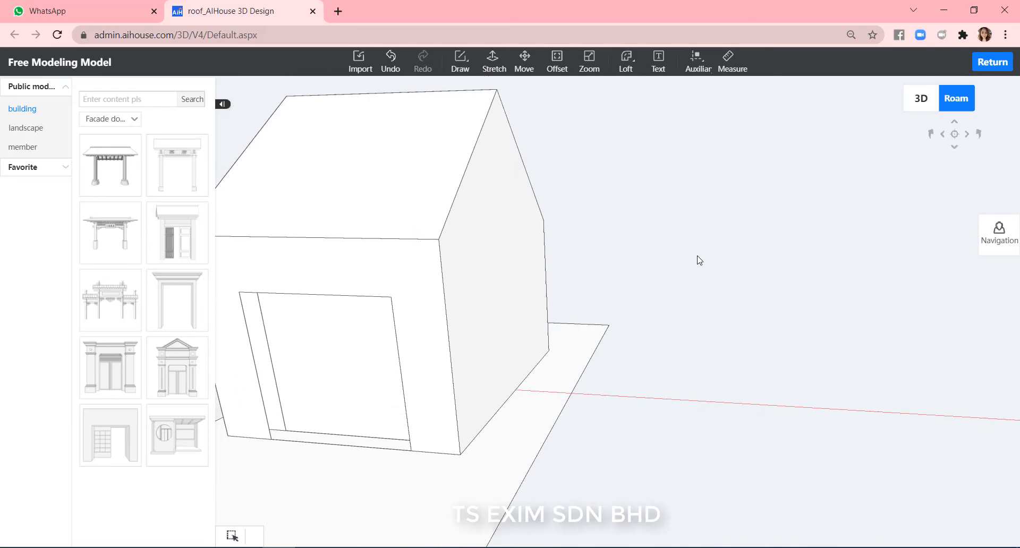
Step: Group the house with its ground face and copy the group alongside, joining the ground faces at their front corners
left_click_drag(430, 491, 784, 460)
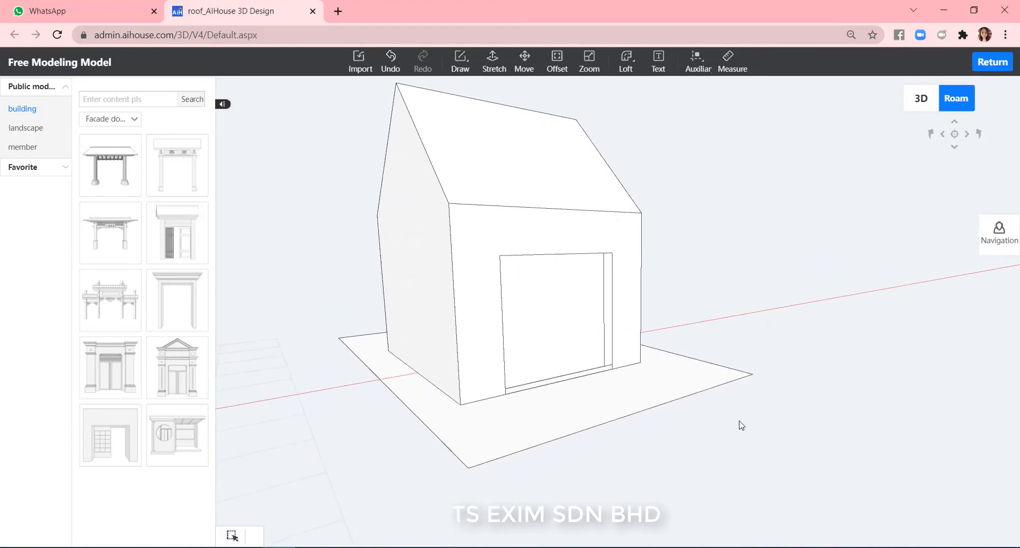
left_click_drag(741, 425, 320, 98)
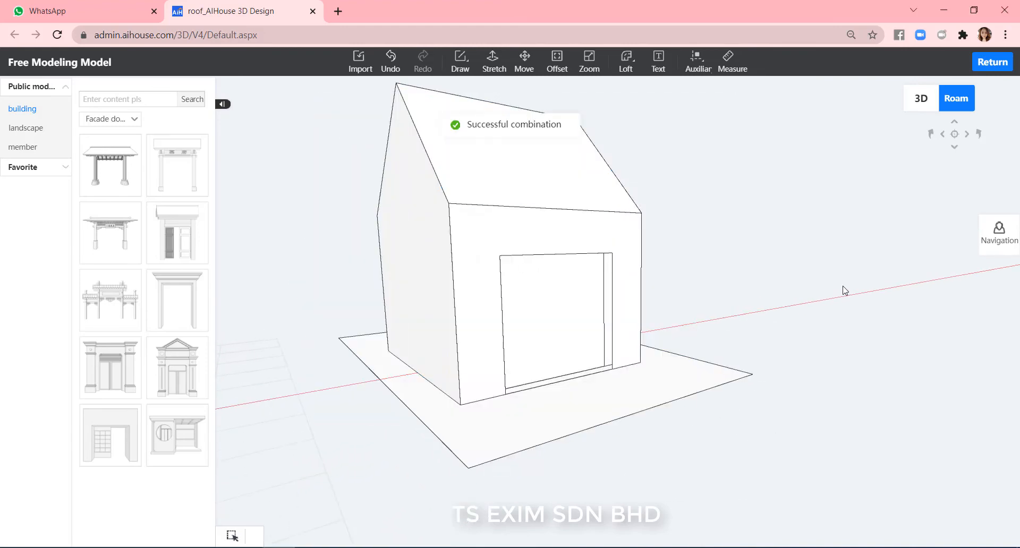
left_click(667, 375)
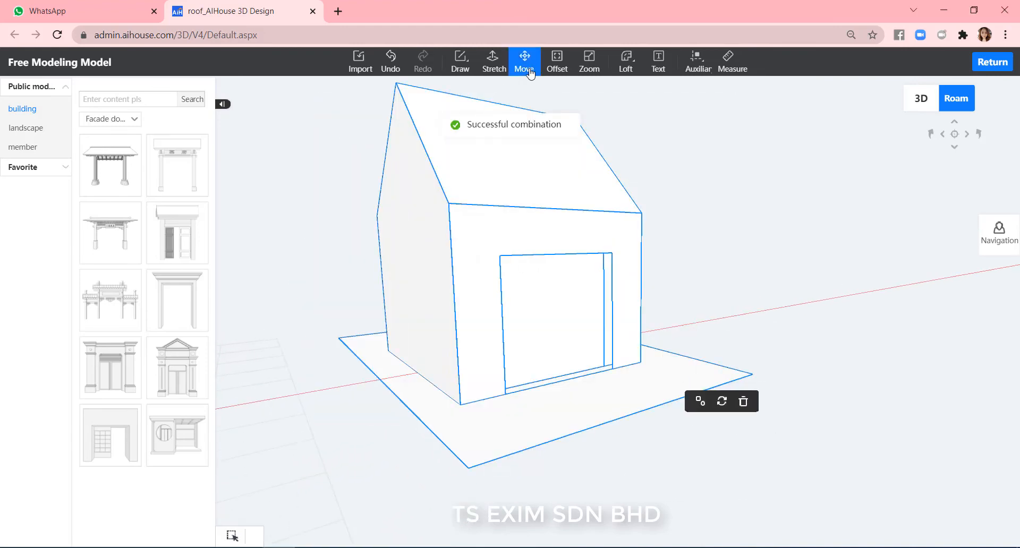
left_click(468, 466)
left_click(752, 374)
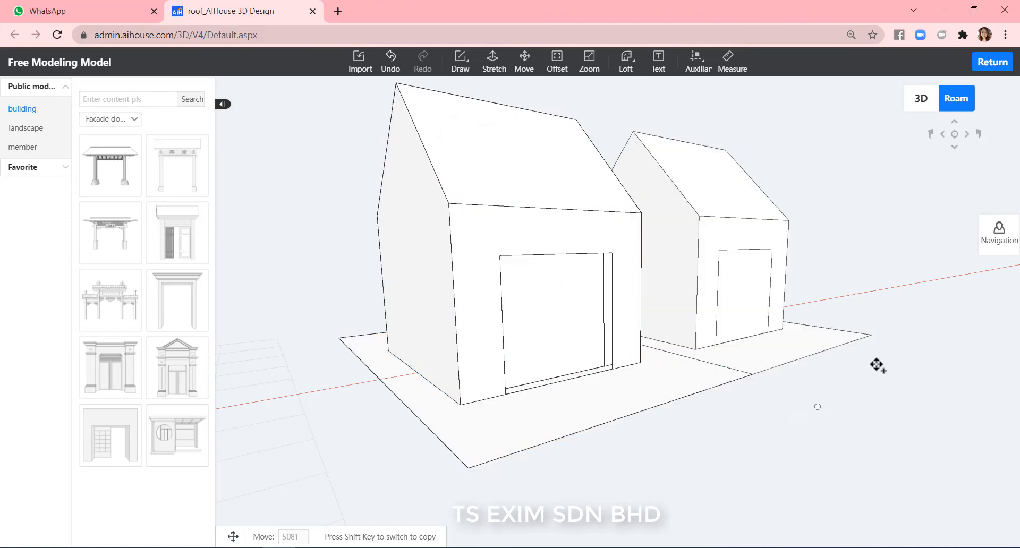
Step: Copy the second house group alongside itself, corner to corner, to make a row of three houses
left_click(821, 359)
scroll(734, 358, "up", 5)
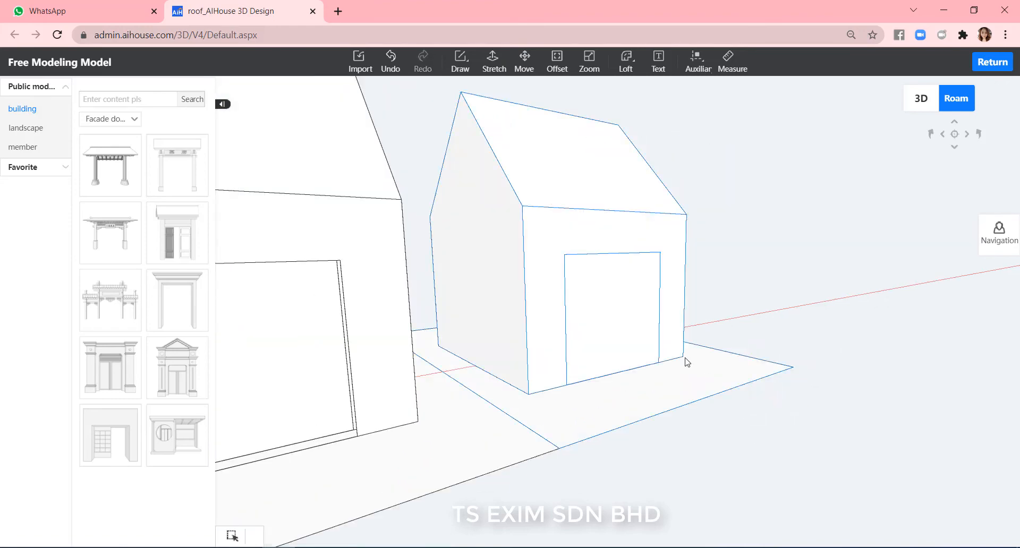
left_click(524, 67)
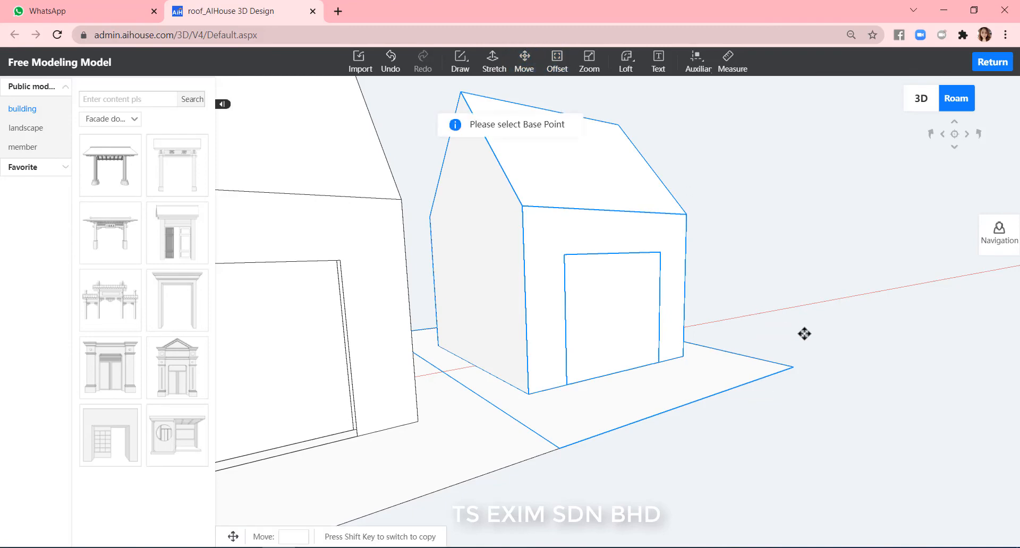
left_click(559, 443)
left_click(795, 362)
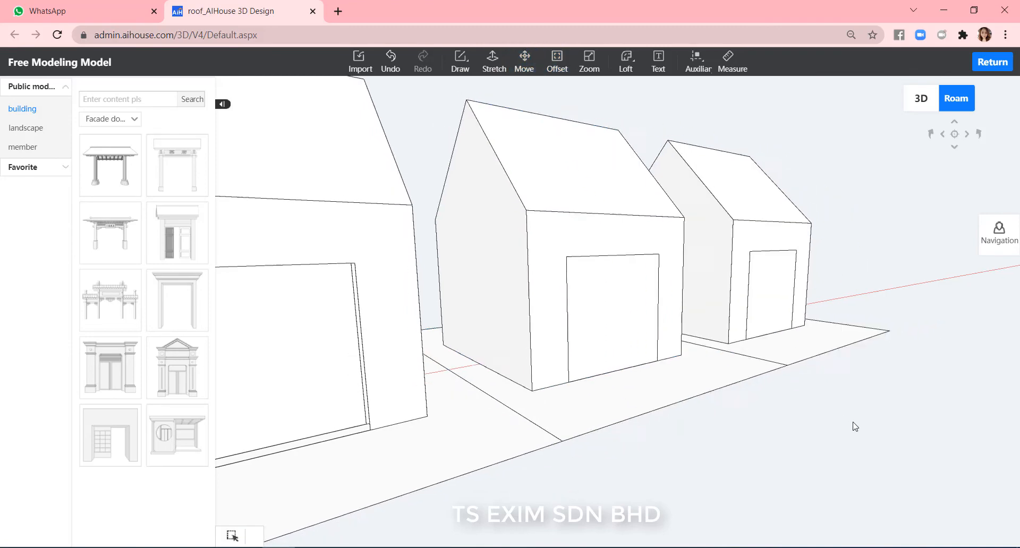
Step: Ungroup the second and third houses of the row and return from Free Modeling to the main design
scroll(851, 431, "down", 2)
left_click_drag(733, 491, 761, 517)
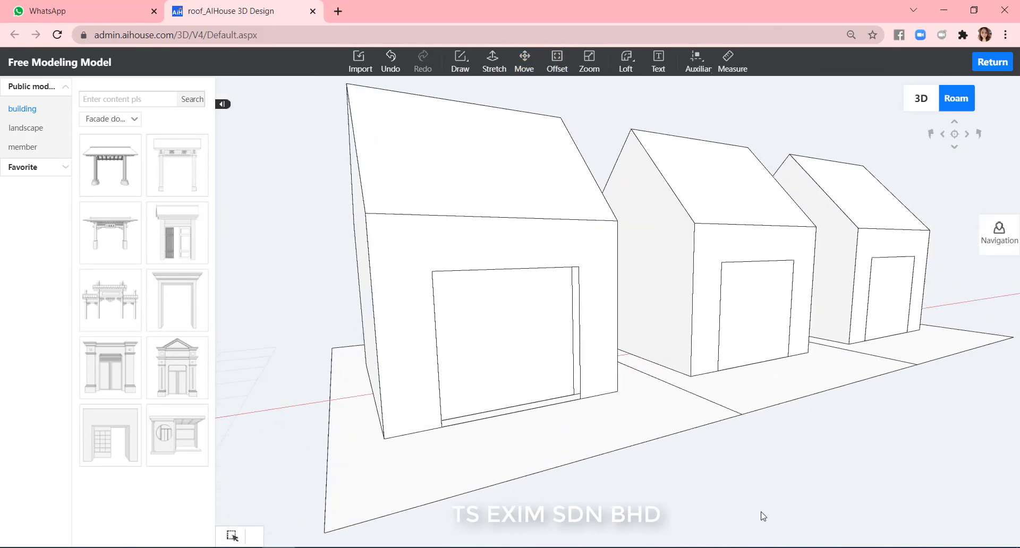
left_click(661, 284)
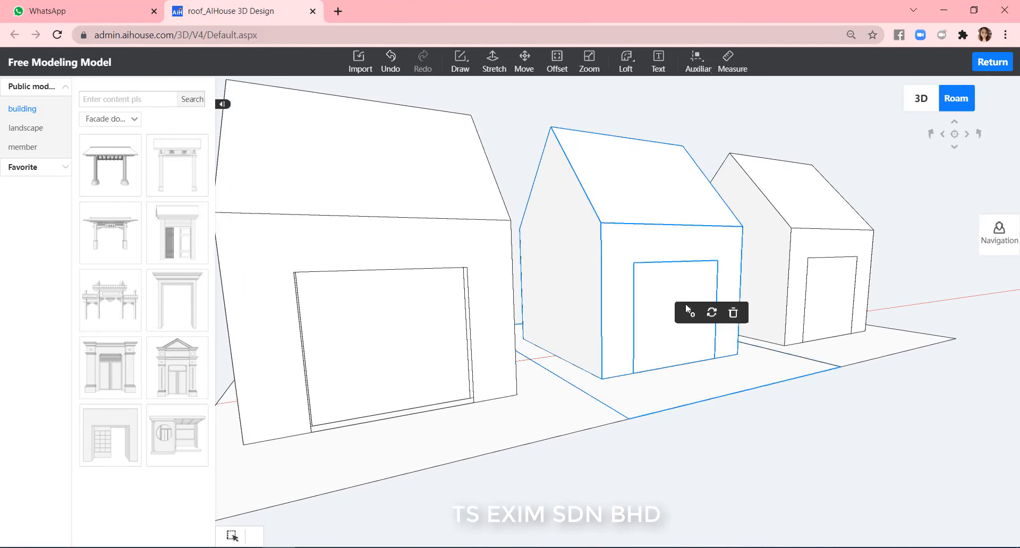
left_click(690, 313)
left_click(682, 331)
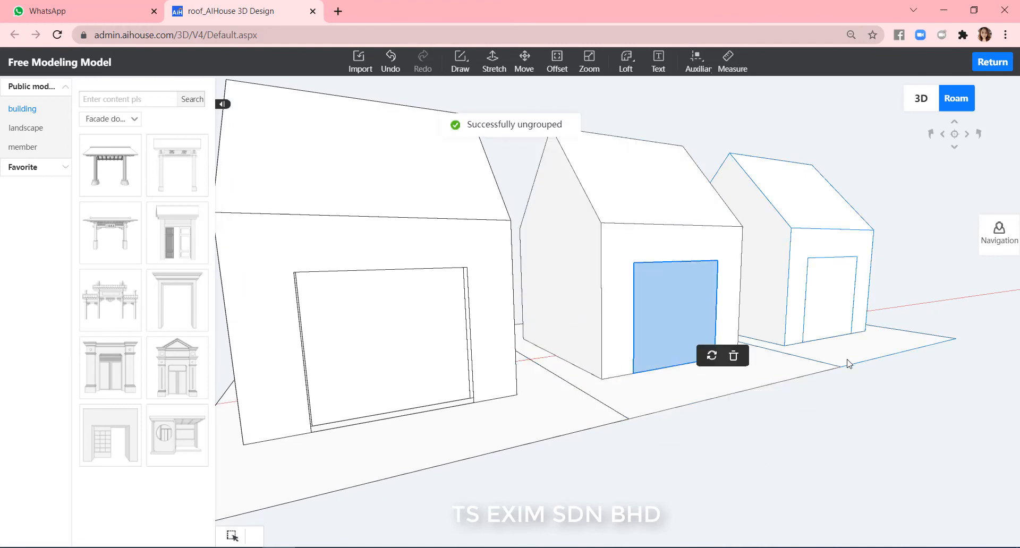
left_click(877, 428)
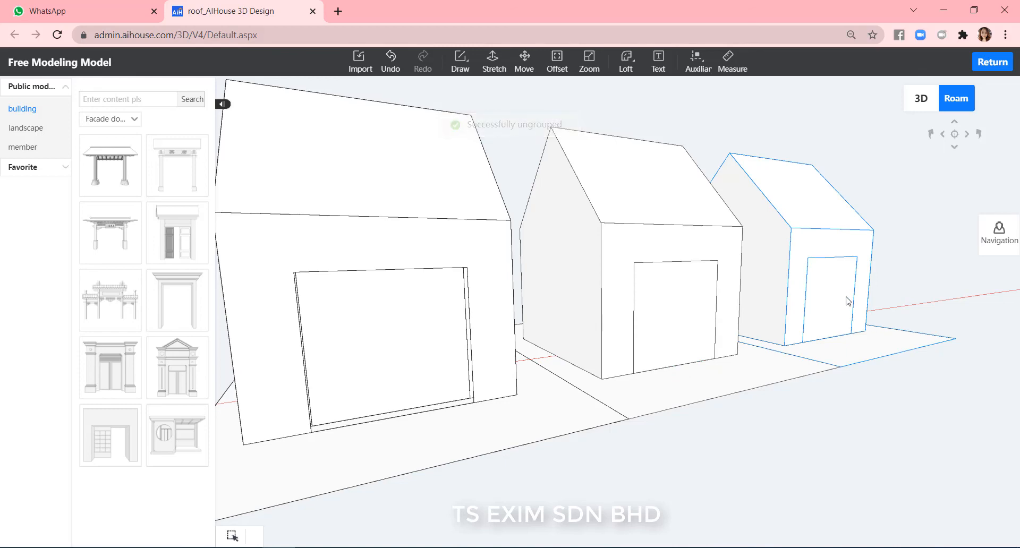
left_click(874, 322)
left_click(881, 326)
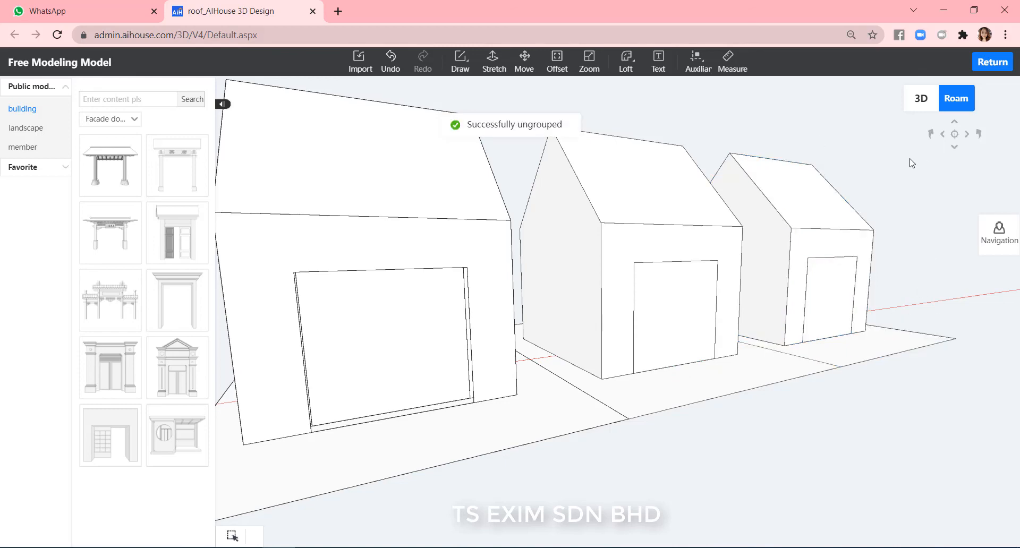
left_click(992, 62)
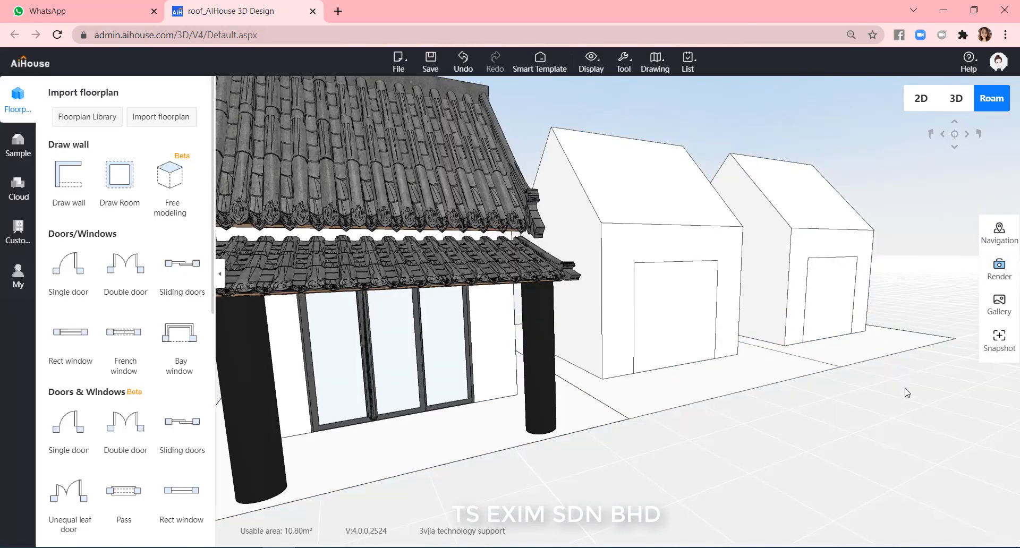
Step: Open the Winter Garden editor within the custom aluminum doors and windows design and bring the row of three houses into view
left_click(17, 234)
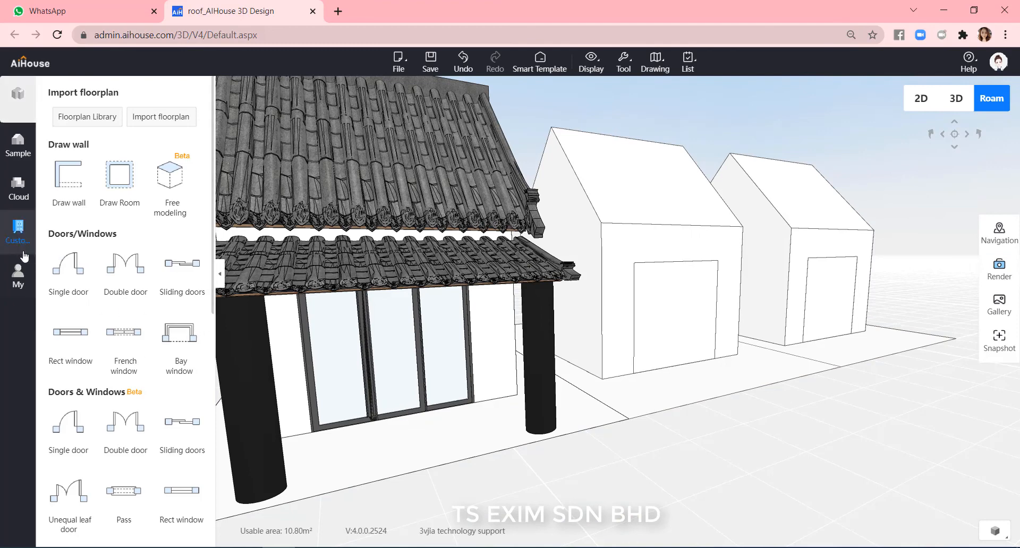
left_click(109, 393)
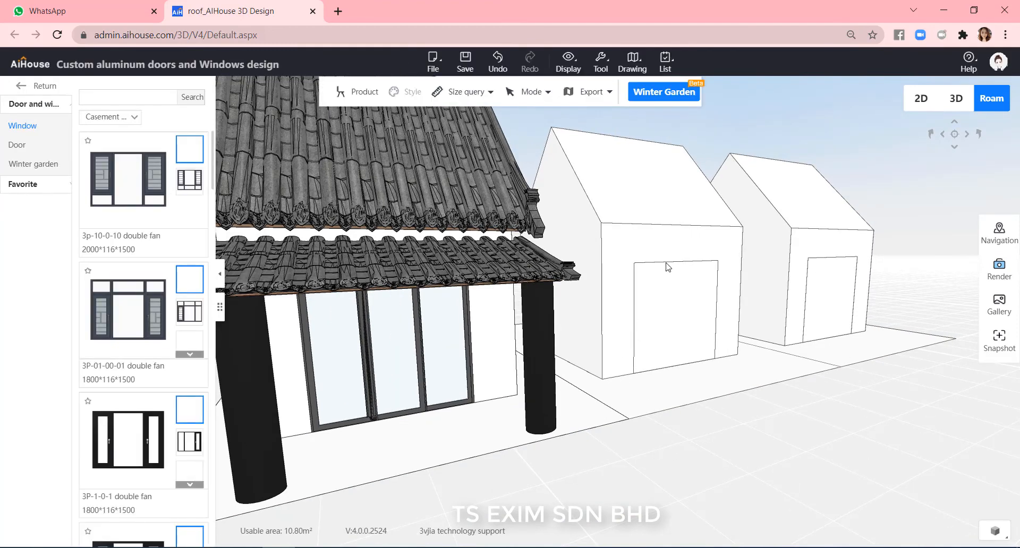
left_click(664, 96)
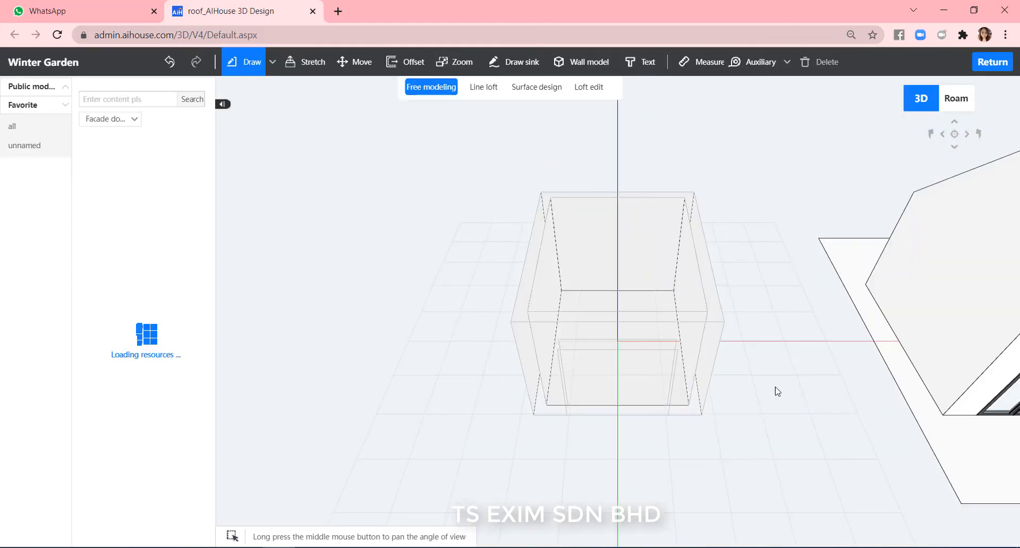
middle_click_drag(780, 399, 902, 310)
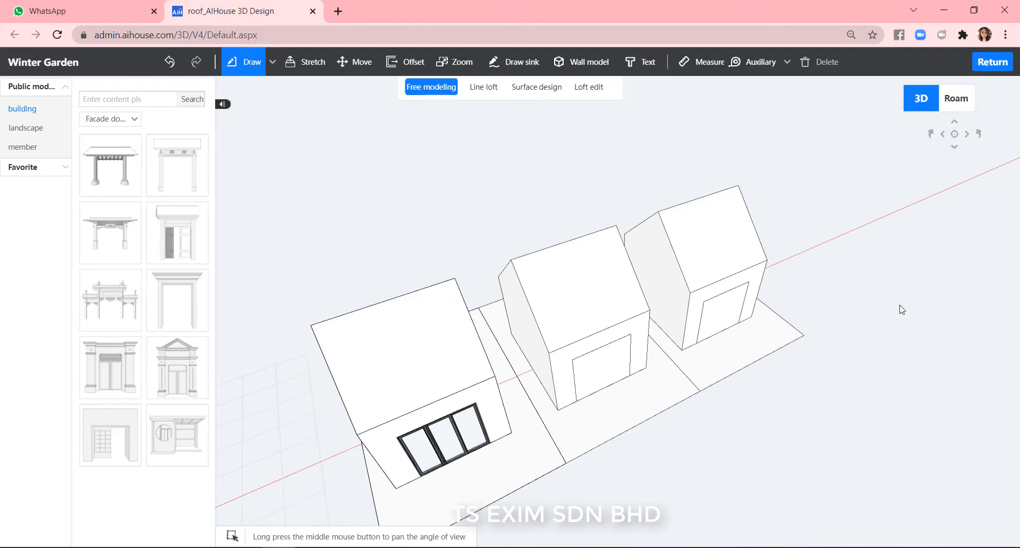
middle_click_drag(989, 337, 894, 314)
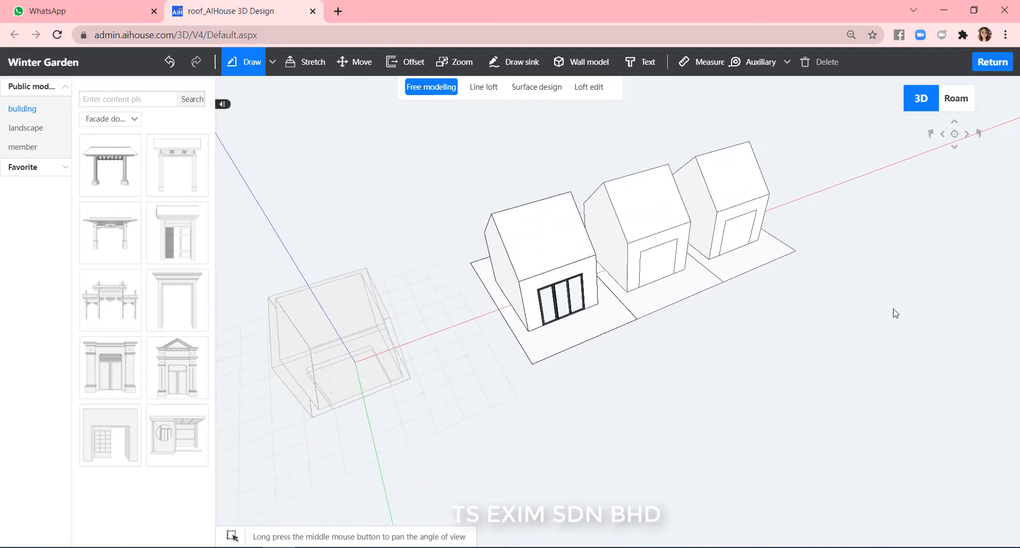